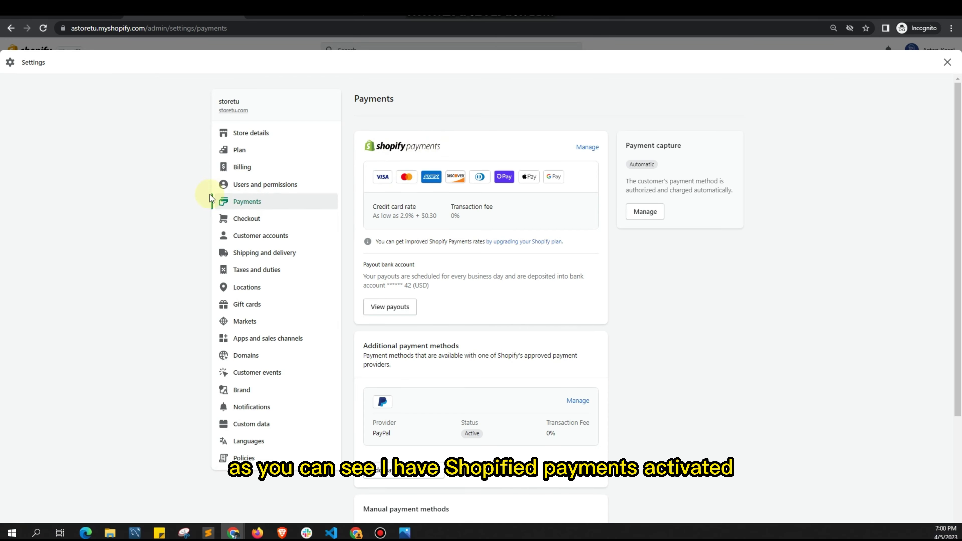
Step: Review the store's payment settings, reading the description of the additional payment methods and their approved providers
scroll(296, 226, "down", 1)
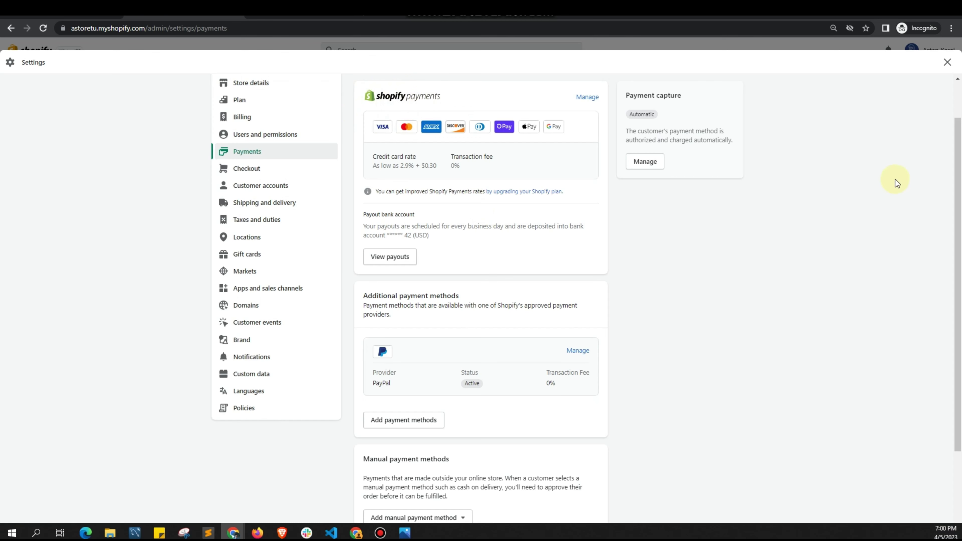
left_click_drag(956, 135, 947, 238)
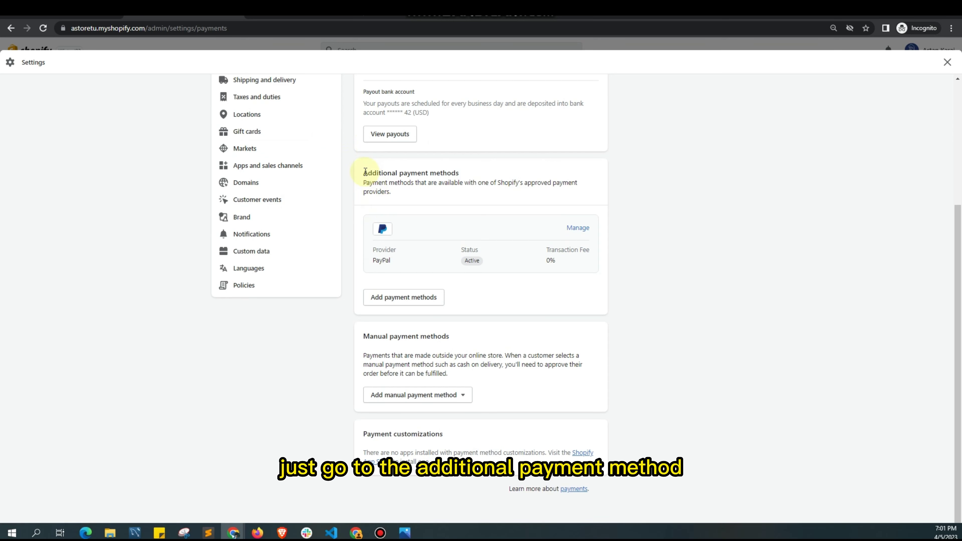
left_click_drag(366, 172, 462, 176)
left_click(491, 175)
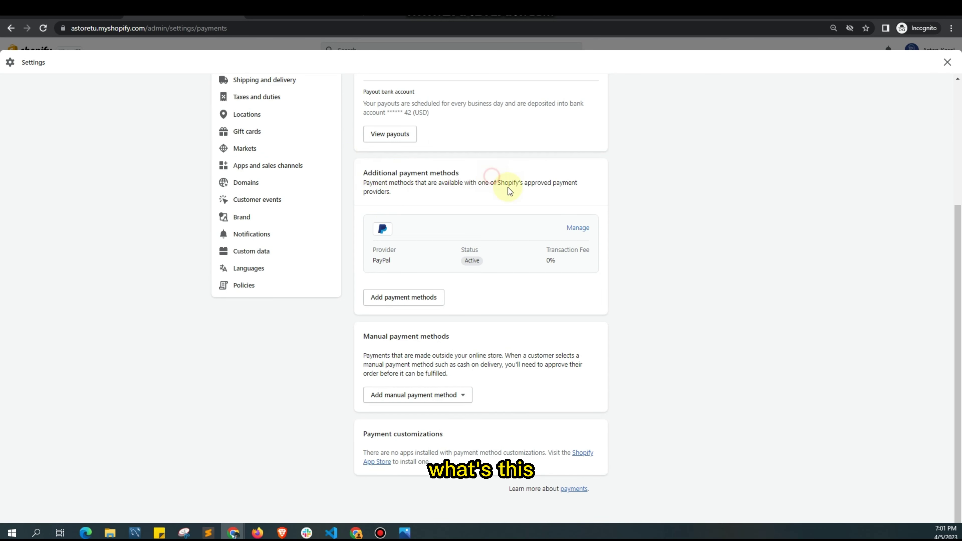
left_click_drag(363, 184, 416, 185)
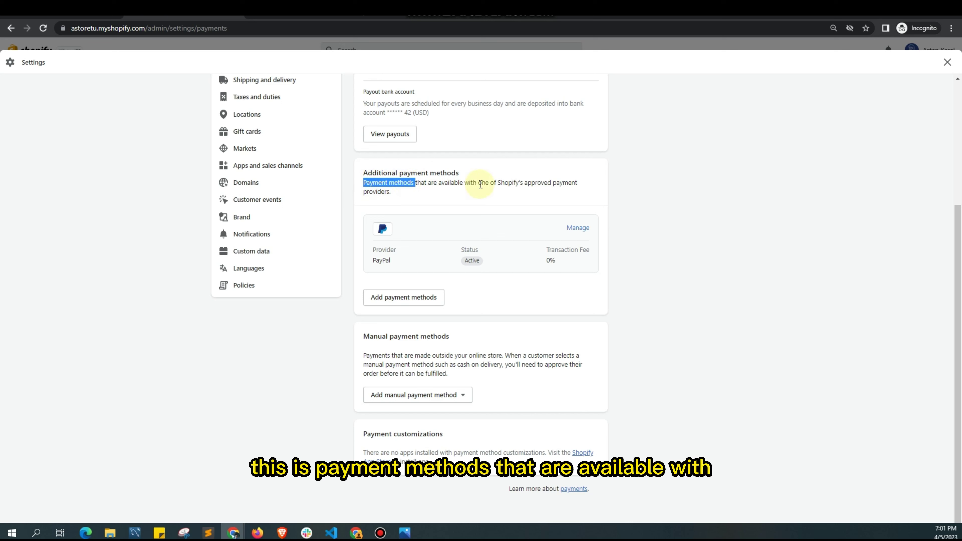
left_click_drag(492, 185, 512, 185)
left_click(550, 187)
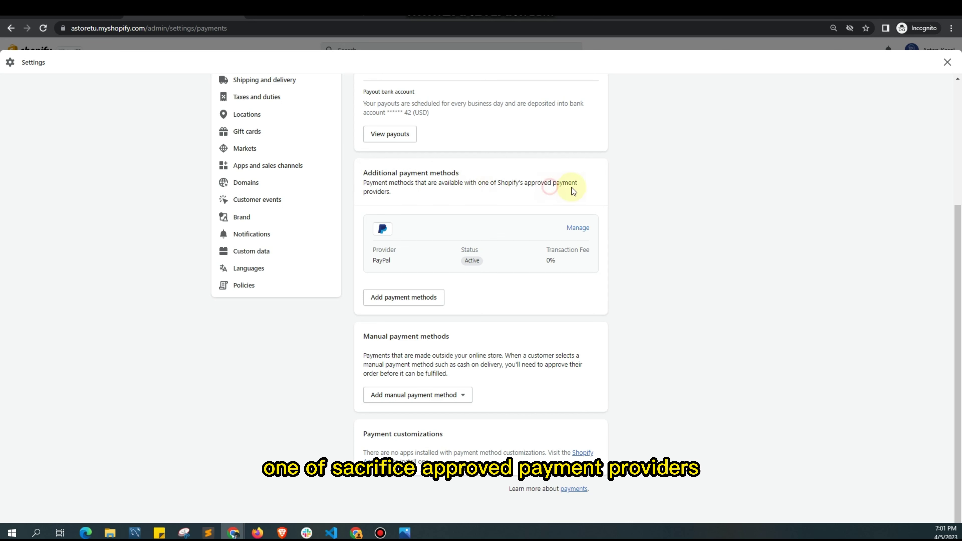
left_click_drag(404, 192, 366, 183)
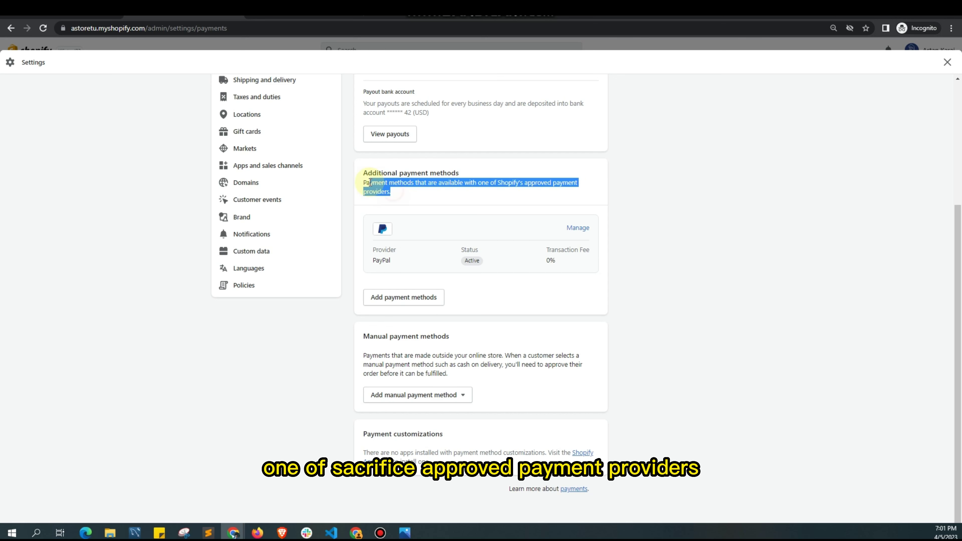
left_click(405, 232)
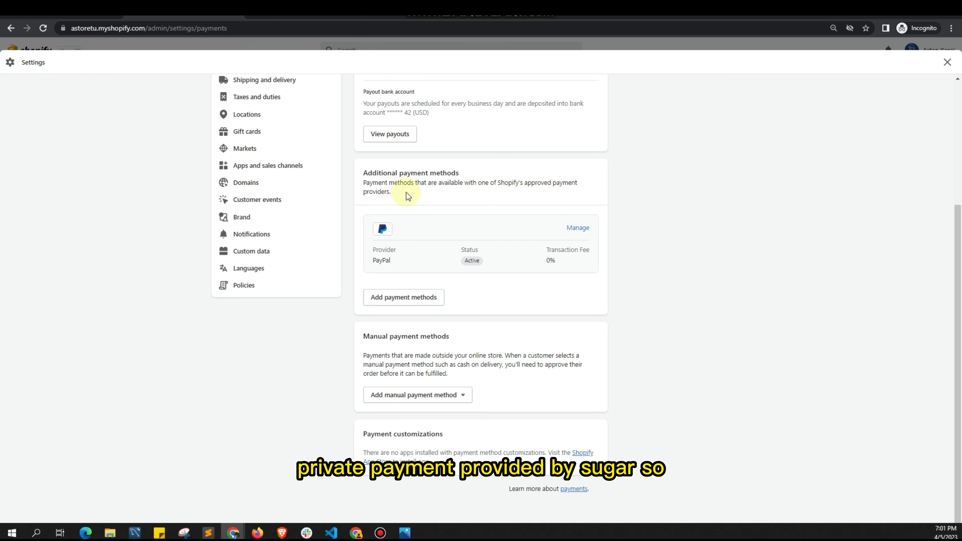
left_click_drag(406, 193, 370, 183)
left_click(443, 187)
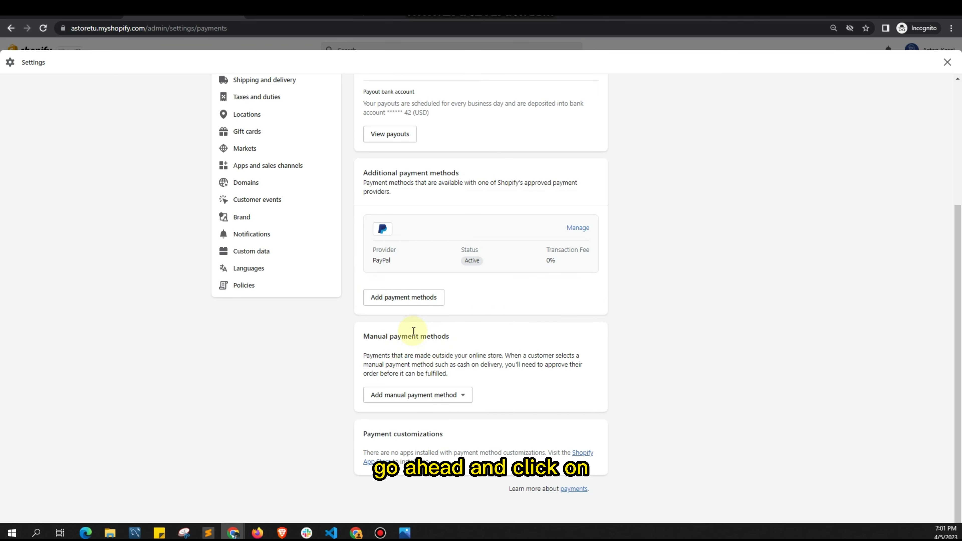
Step: Add an additional payment method, searching by provider for "payoneer" and selecting Payoneer Checkout
left_click(408, 298)
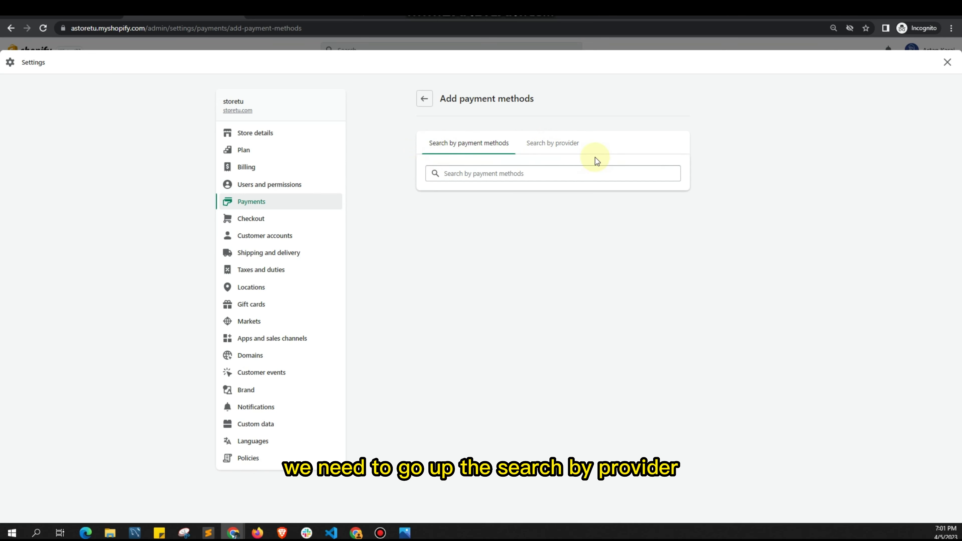
left_click(563, 144)
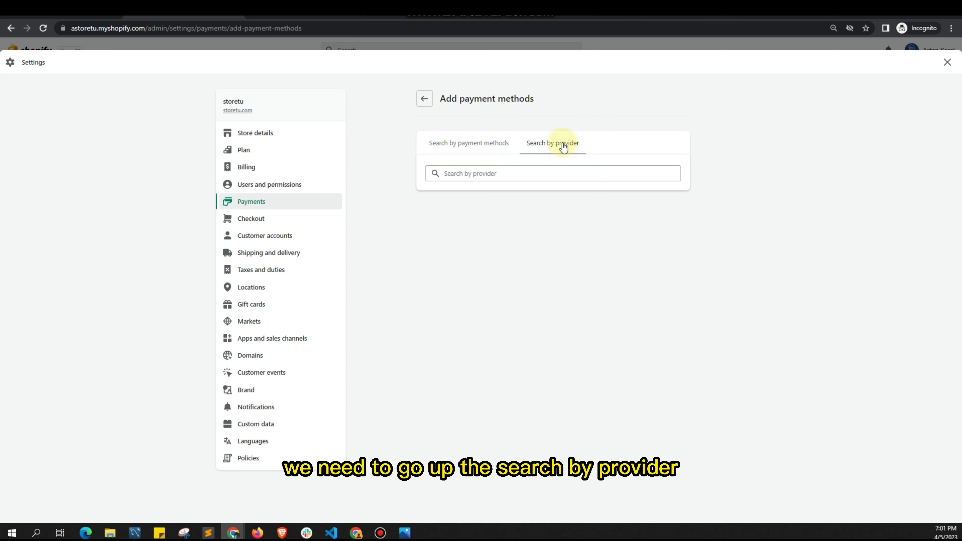
left_click(523, 173)
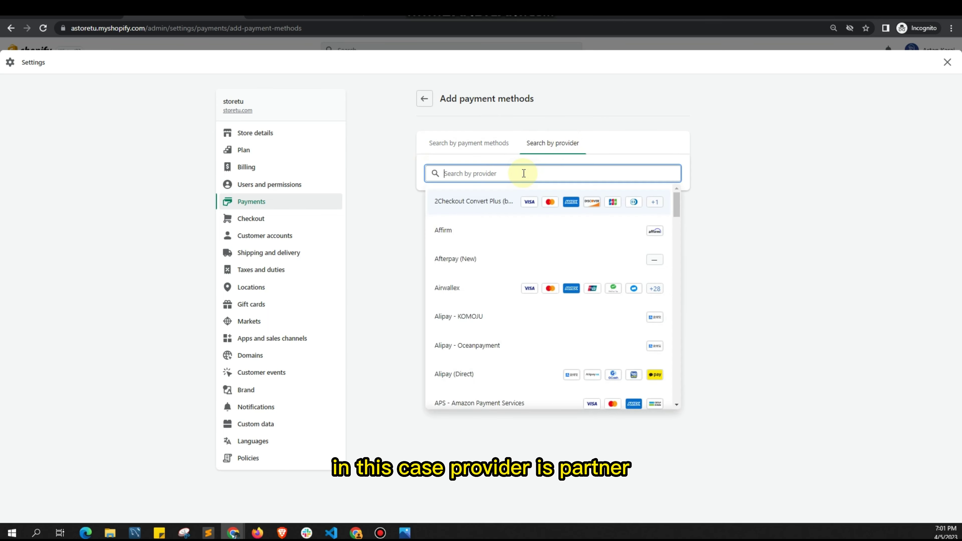
type("payoneer")
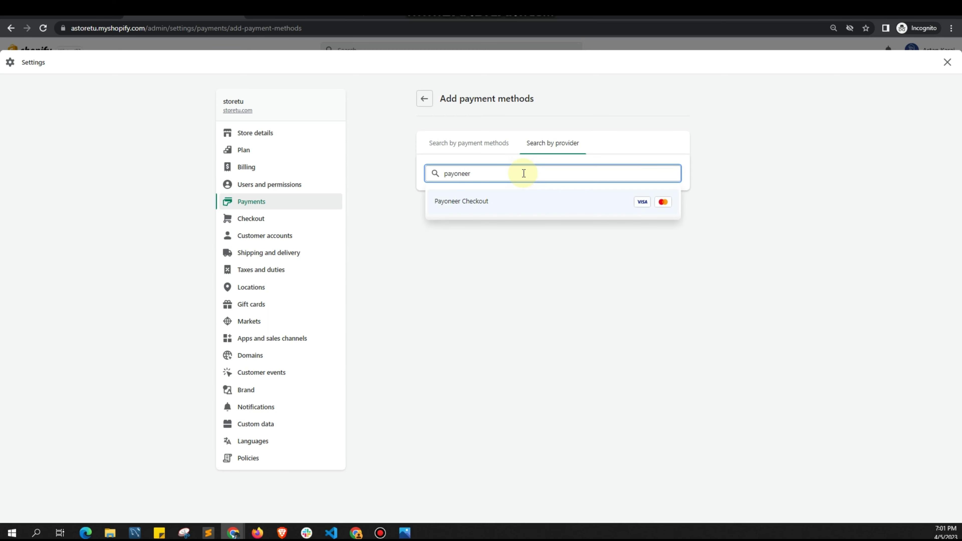
left_click(523, 247)
left_click(503, 178)
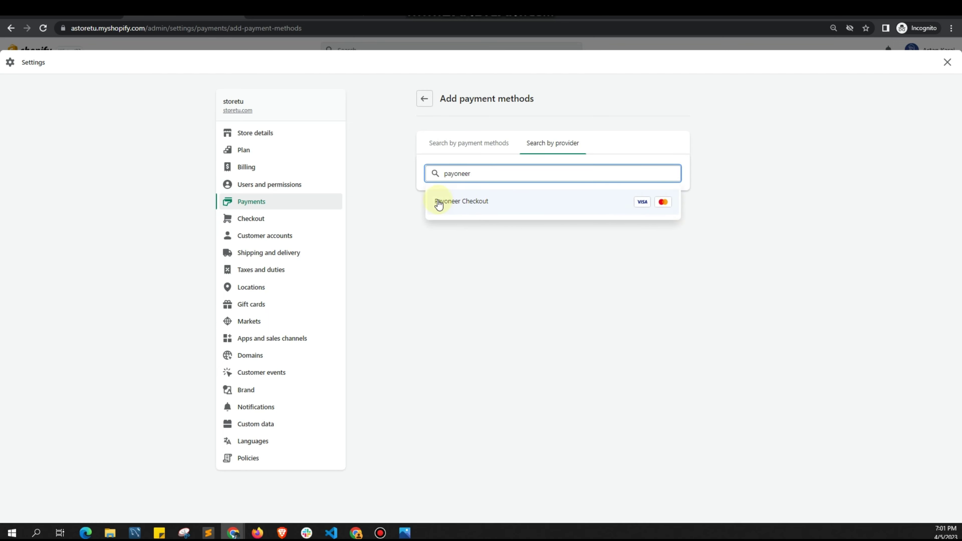
left_click(473, 204)
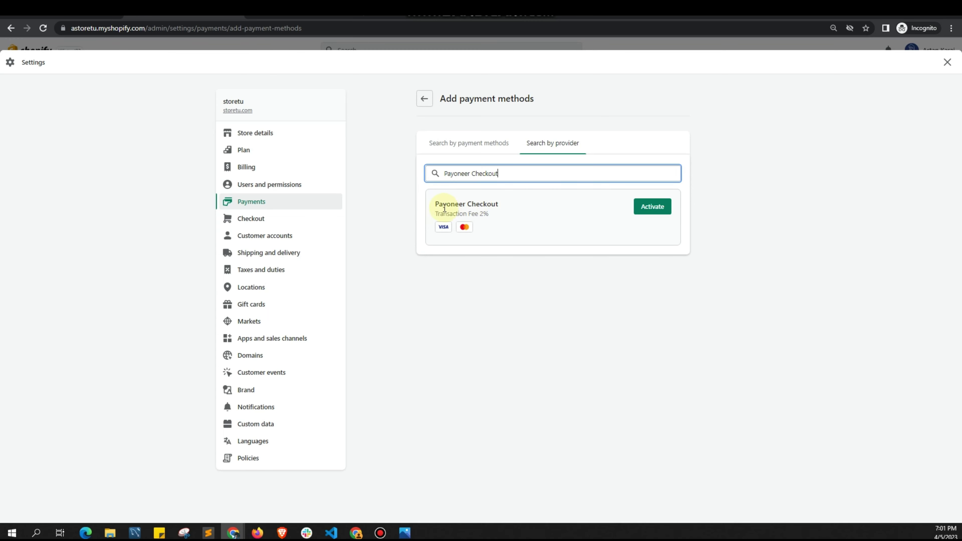
Step: Check the Payoneer Checkout transaction fee and activate the provider for the store
left_click_drag(437, 205, 494, 204)
left_click(524, 219)
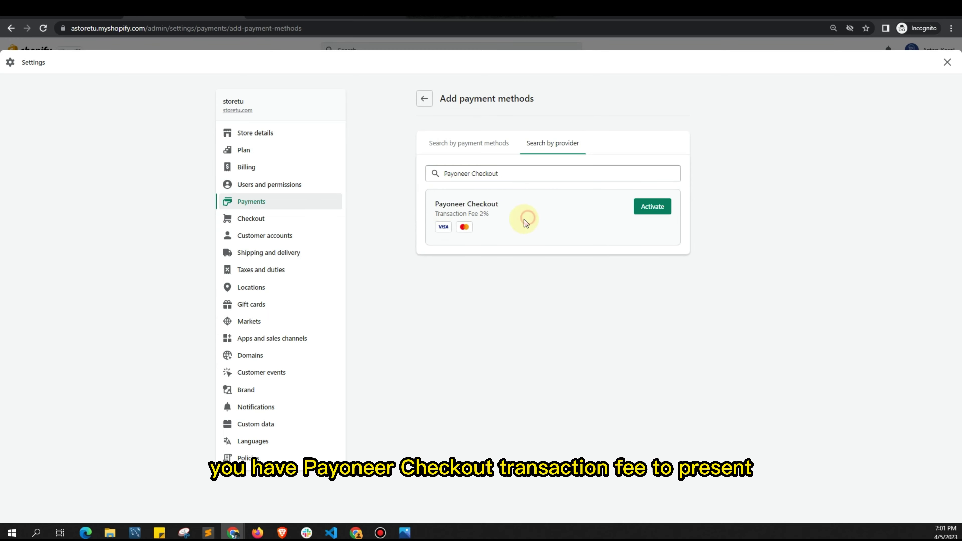
left_click(435, 213)
left_click(523, 242)
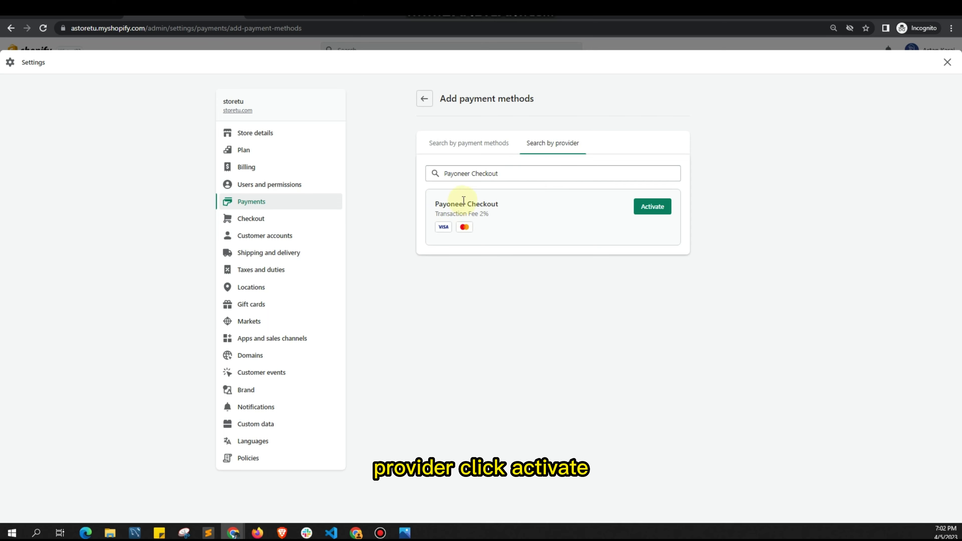
left_click(657, 208)
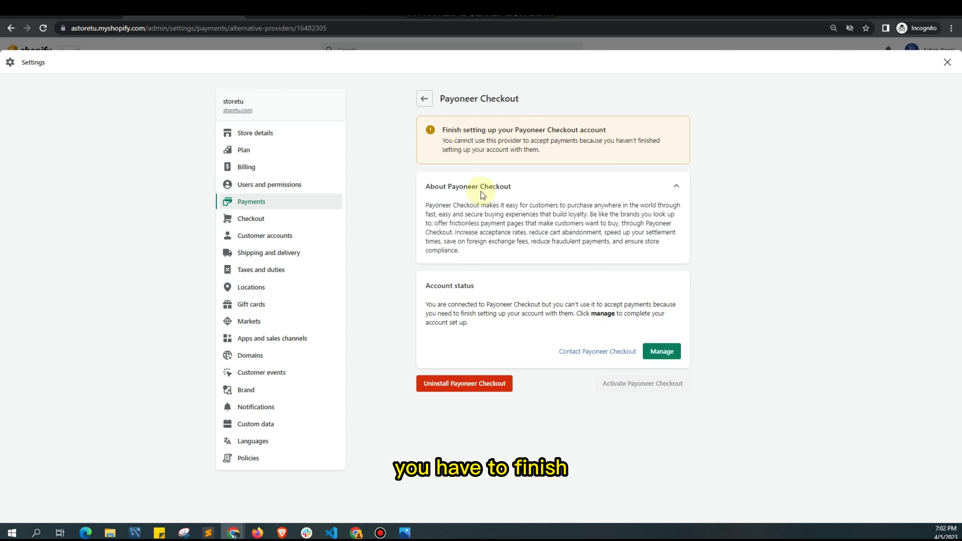
Step: Read the notice about finishing the Payoneer Checkout account setup and the About Payoneer Checkout description
left_click_drag(474, 130, 514, 130)
left_click_drag(580, 129, 576, 130)
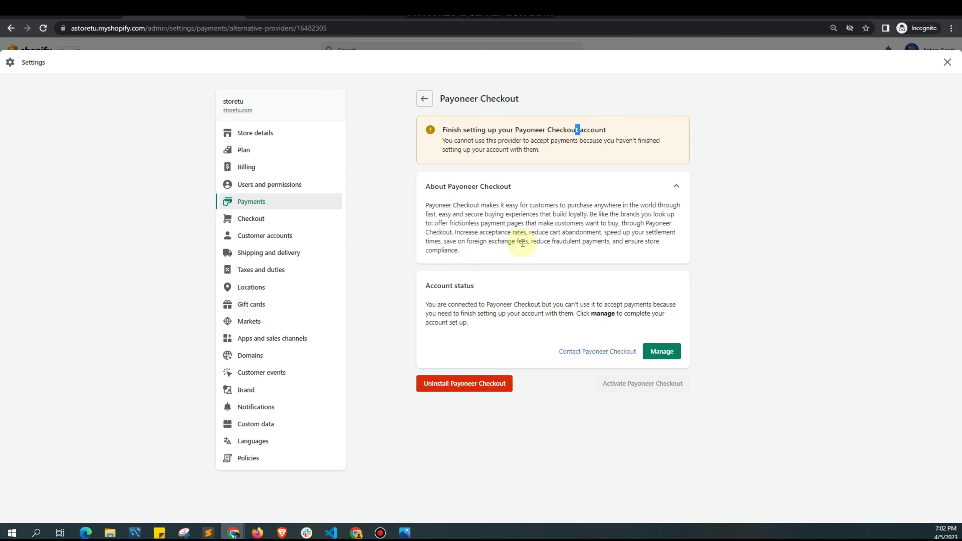
left_click(557, 222)
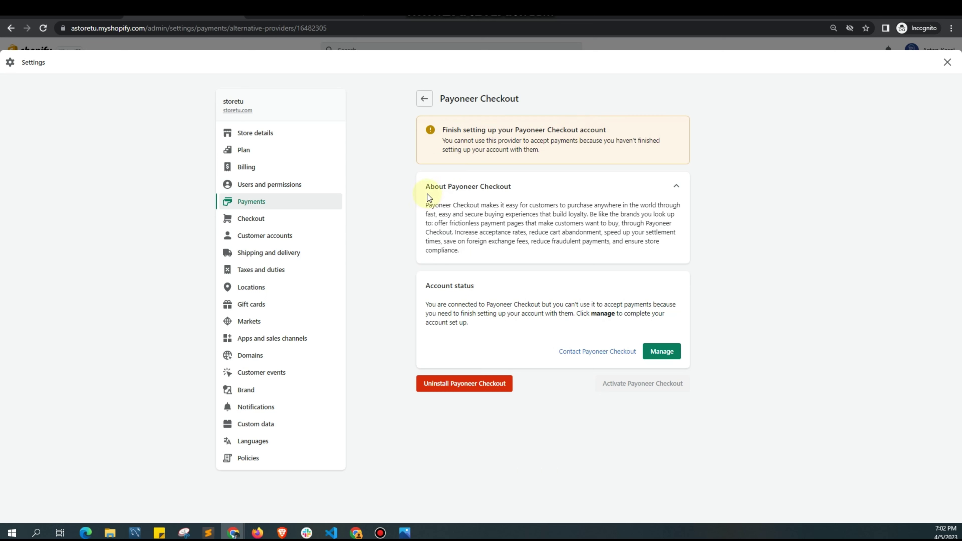
left_click_drag(427, 187, 504, 187)
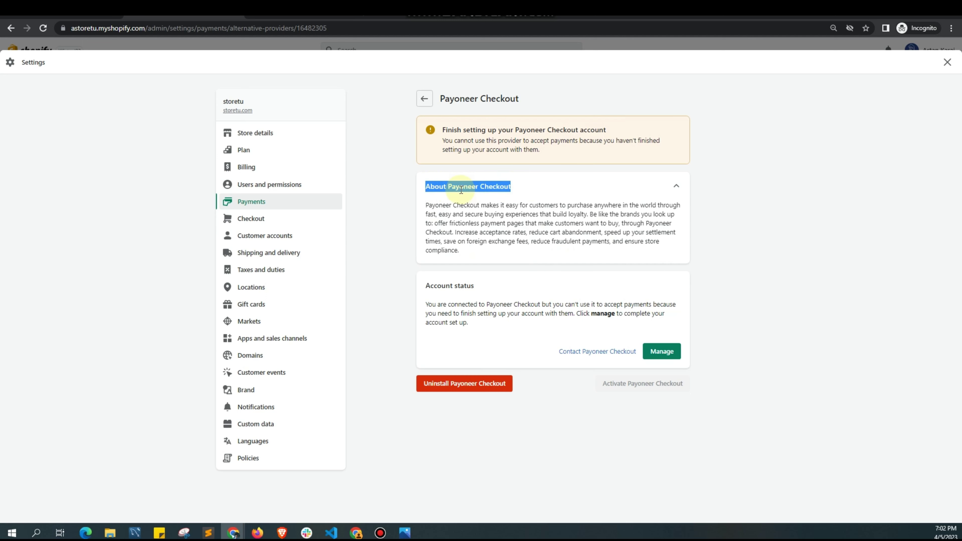
left_click(427, 186)
left_click_drag(478, 196, 500, 191)
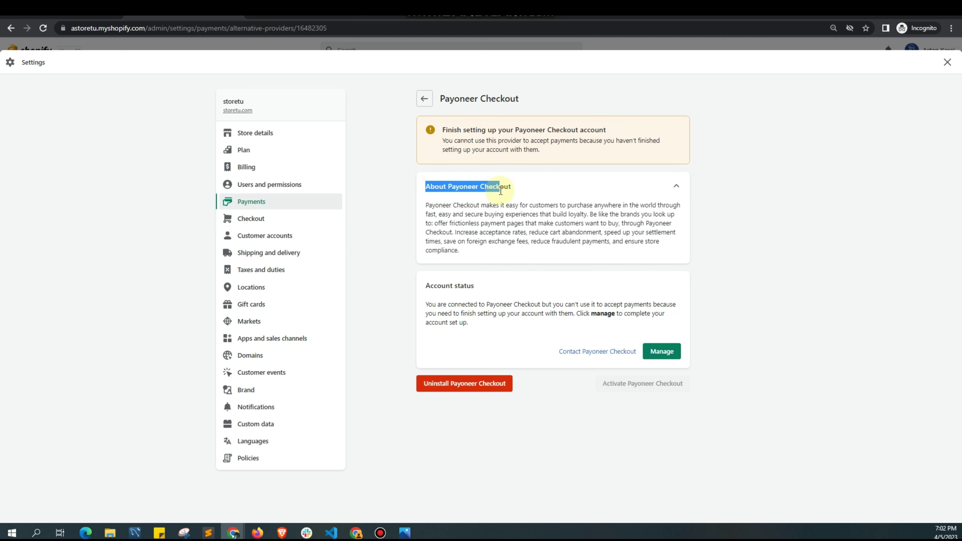
left_click_drag(425, 205, 583, 206)
left_click(574, 205)
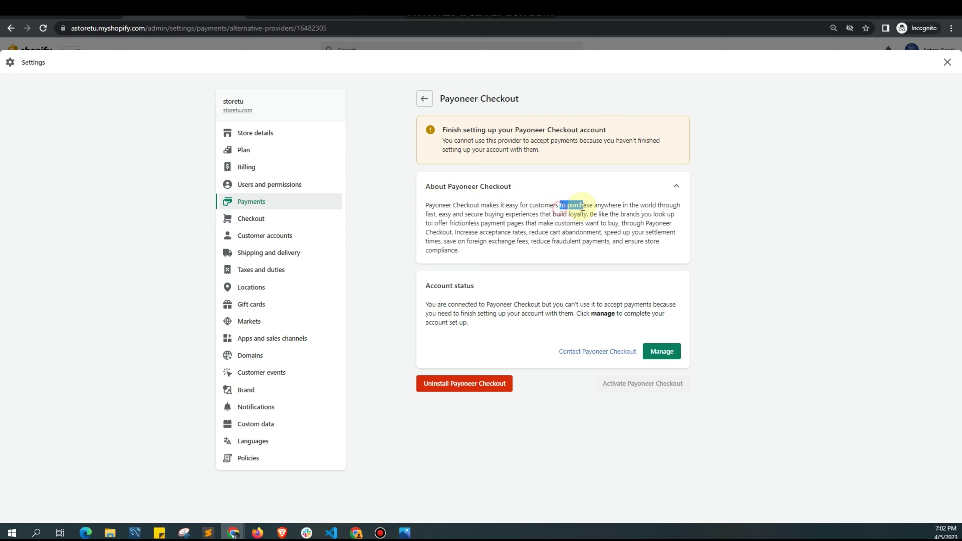
double_click(580, 206)
left_click(629, 210)
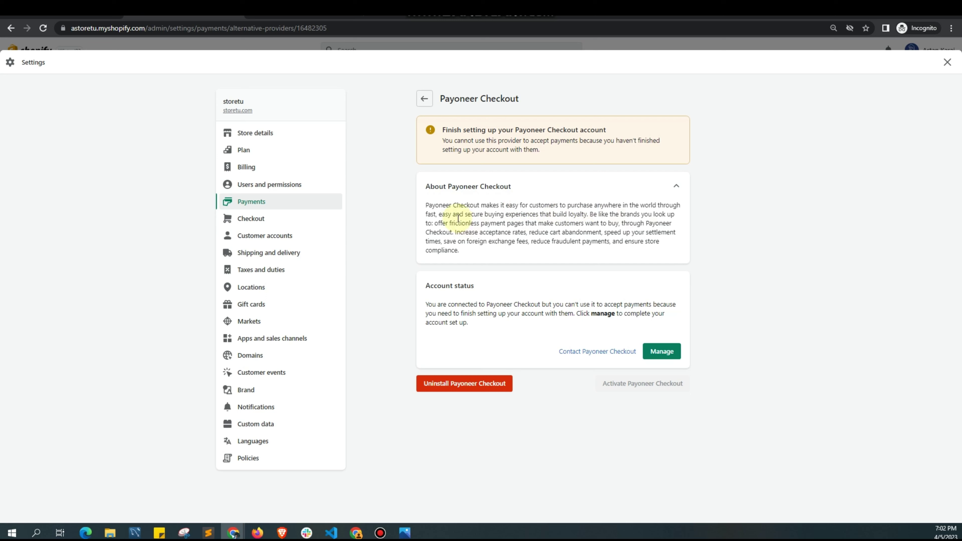
left_click_drag(438, 215, 546, 216)
left_click(491, 215)
double_click(494, 214)
left_click_drag(436, 223, 651, 223)
left_click(661, 224)
left_click_drag(454, 233, 531, 237)
left_click_drag(602, 232, 644, 232)
left_click(469, 242)
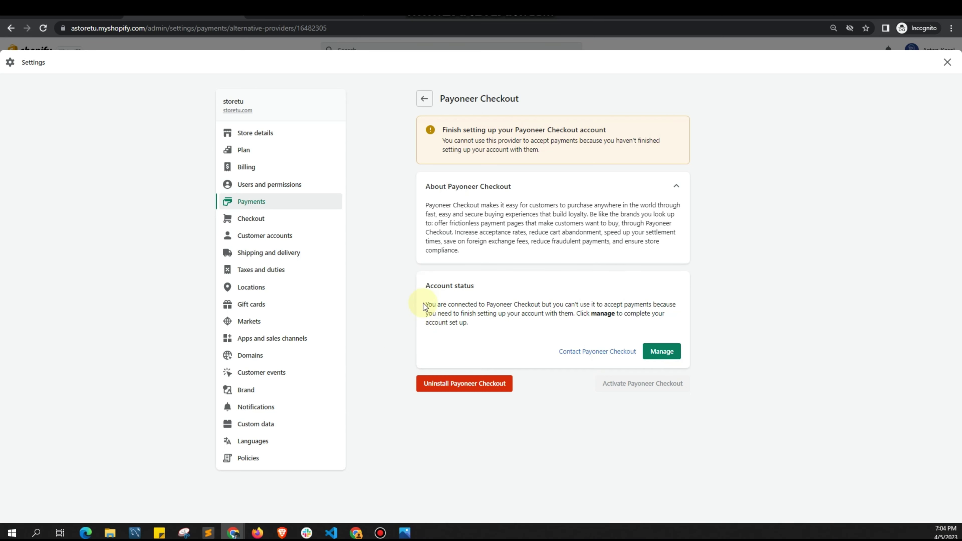
Step: Review the Payoneer Checkout account status and uninstall the provider from the store
left_click_drag(423, 307, 558, 305)
left_click_drag(560, 305, 652, 305)
left_click_drag(451, 323, 481, 331)
left_click(575, 314)
left_click(504, 328)
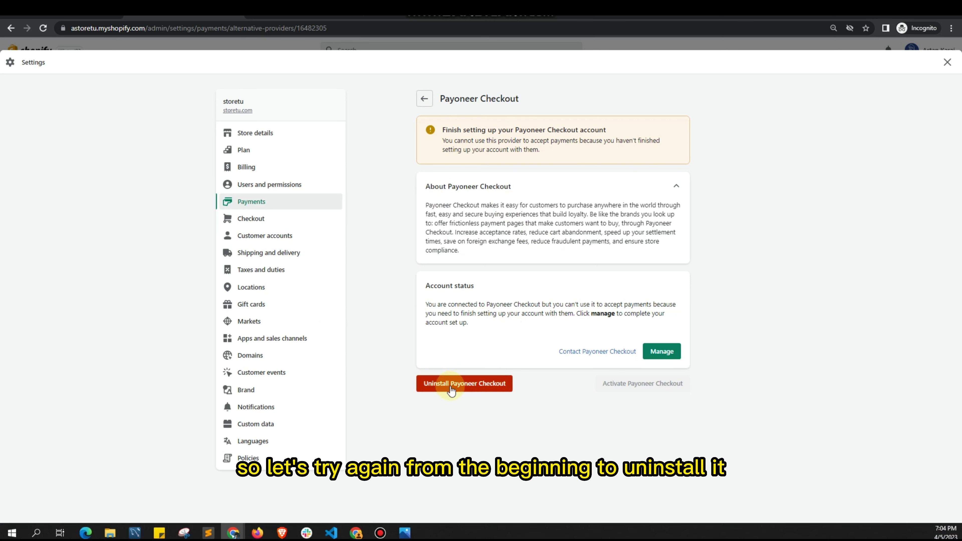
left_click(443, 384)
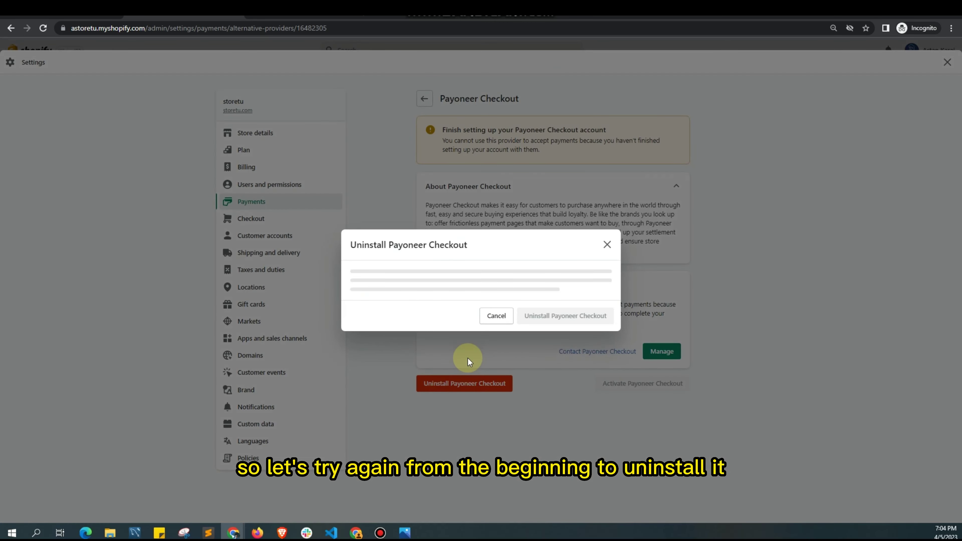
left_click(579, 315)
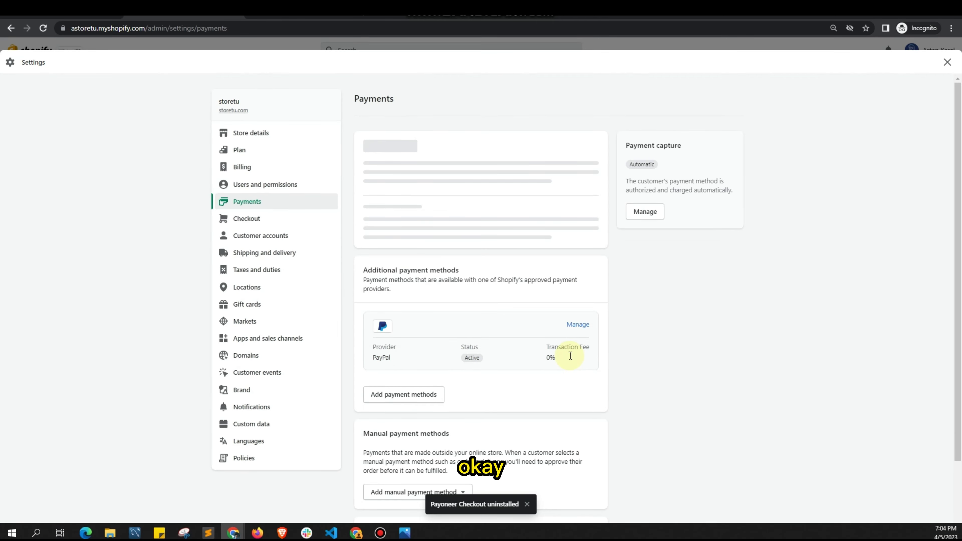
Step: Add an additional payment method again by searching the providers for "payoneer" and choosing Payoneer Checkout
scroll(500, 329, "down", 4)
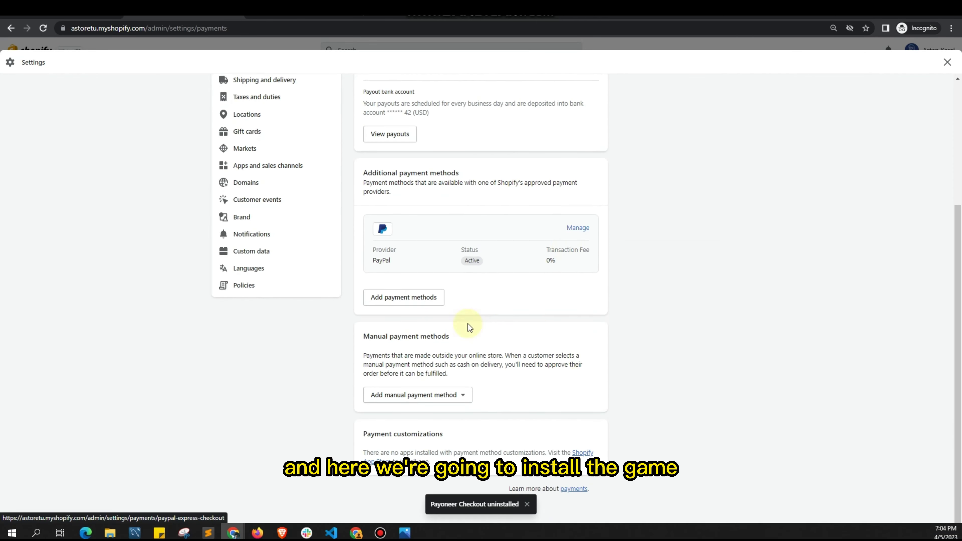
left_click(428, 296)
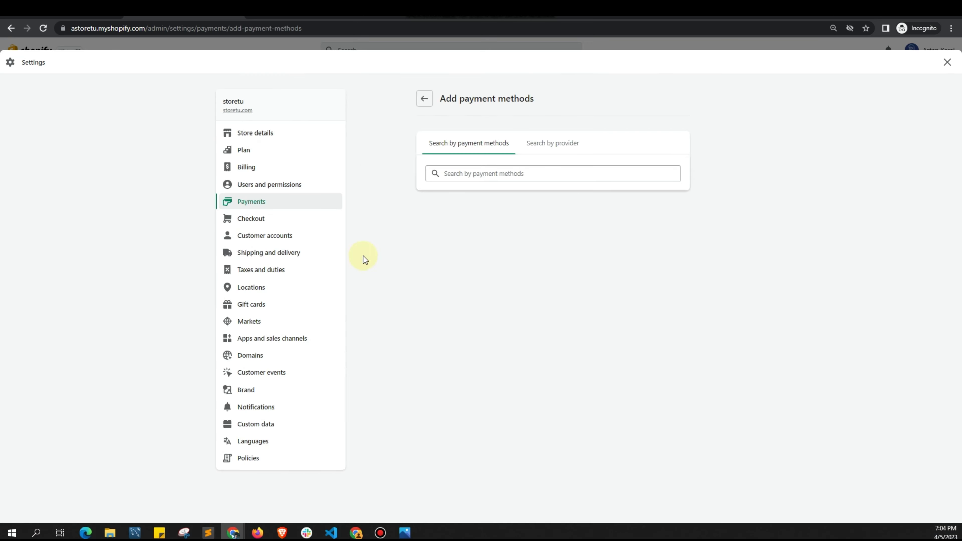
left_click(550, 144)
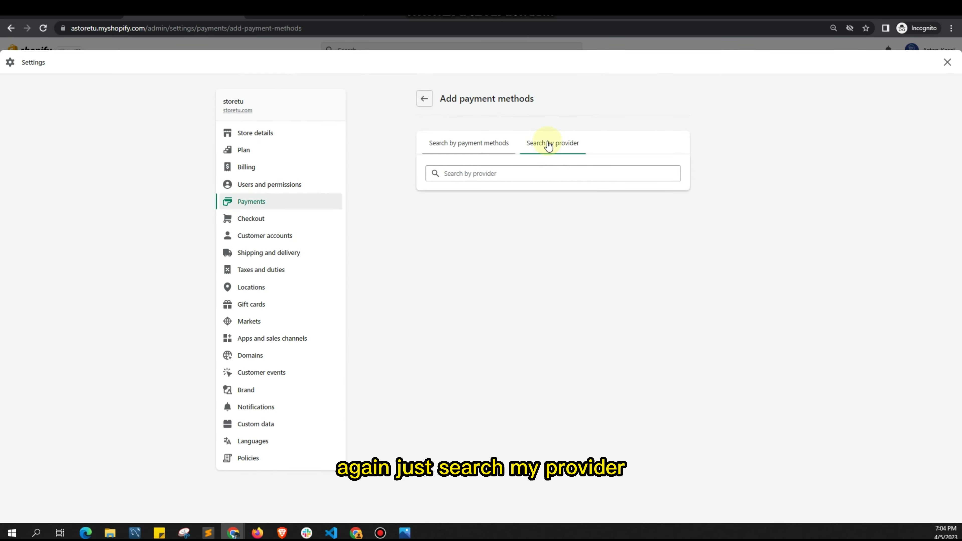
left_click(507, 173)
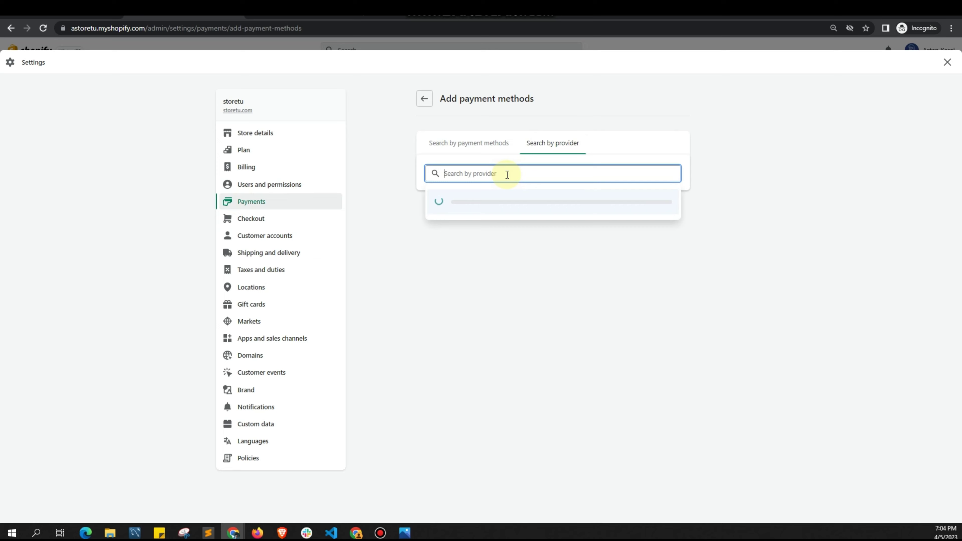
type("payon")
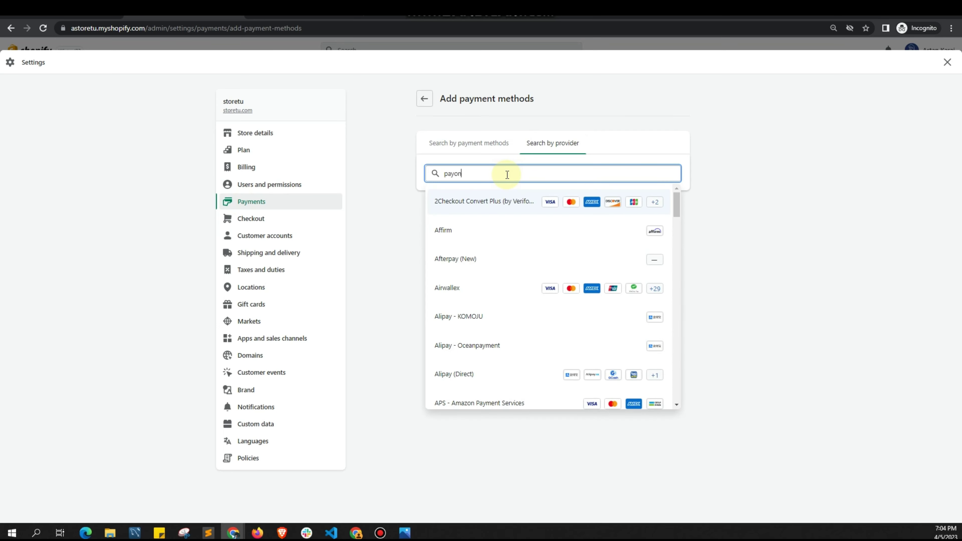
type("eer")
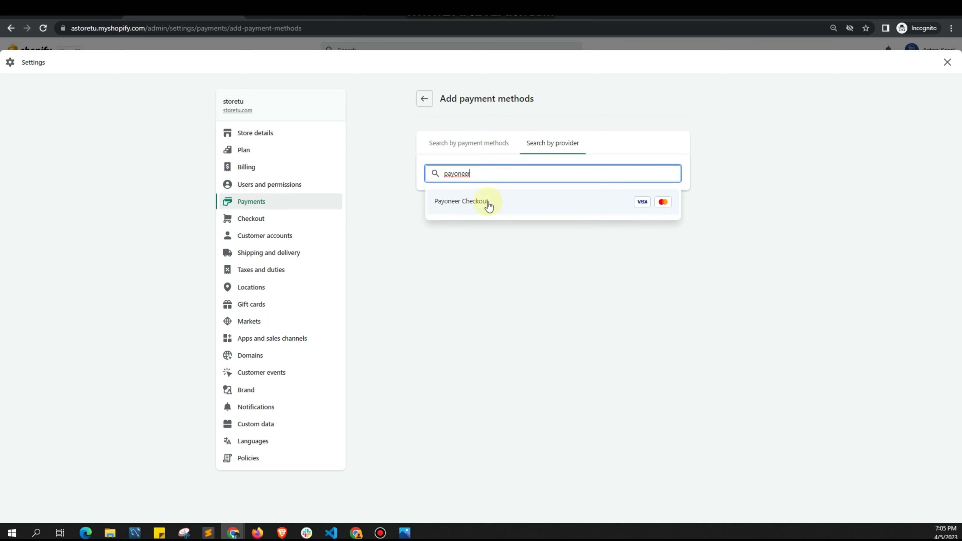
left_click(502, 203)
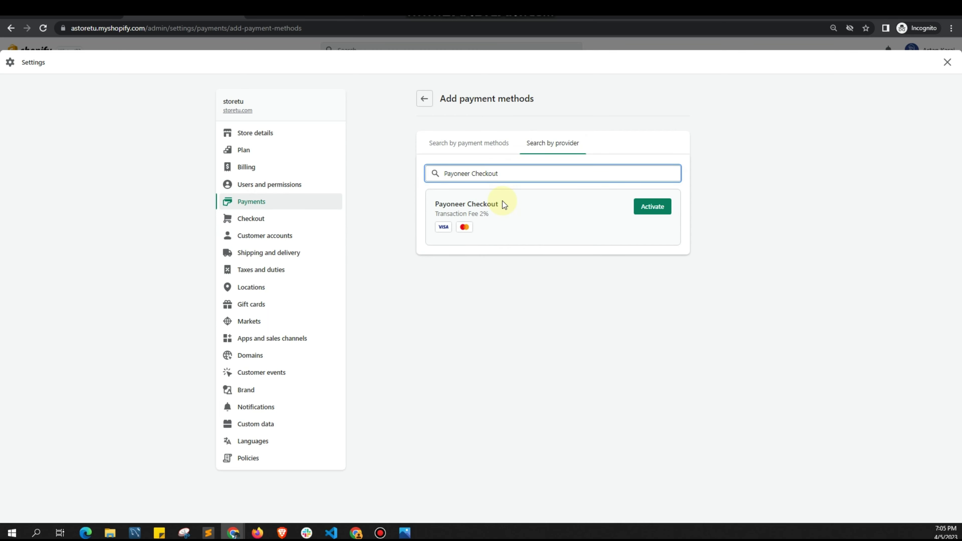
left_click_drag(435, 204, 502, 202)
left_click(576, 229)
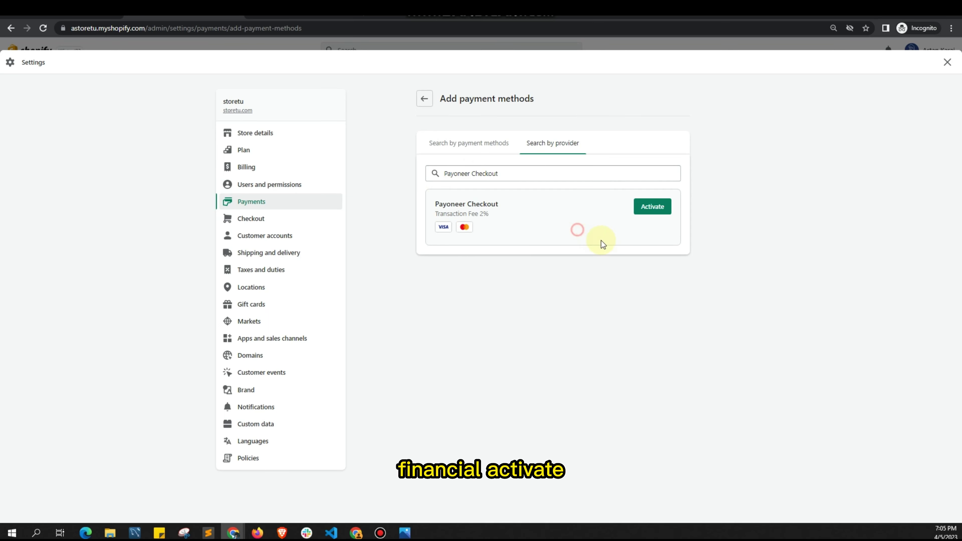
Step: Activate Payoneer Checkout for the store and read the notice about finishing the account setup
left_click(661, 211)
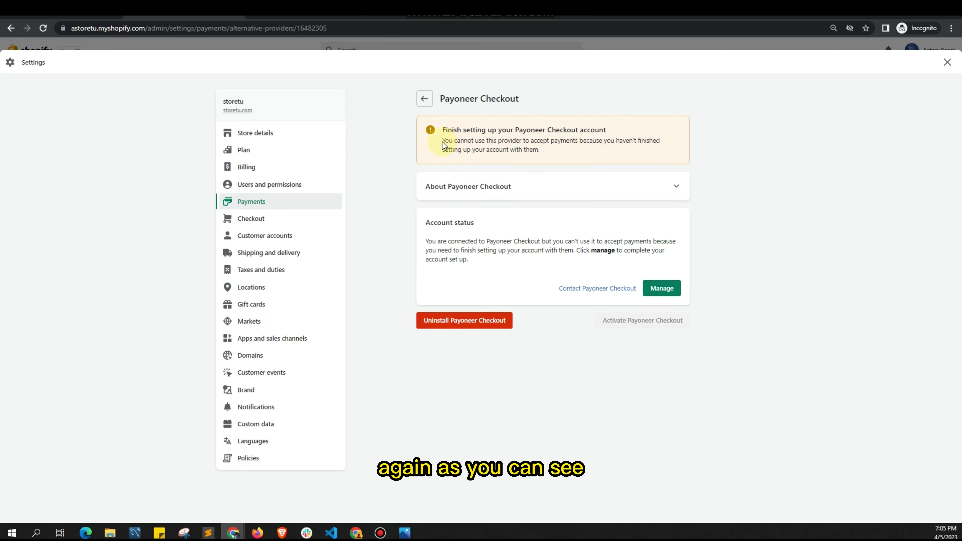
left_click_drag(443, 141, 535, 151)
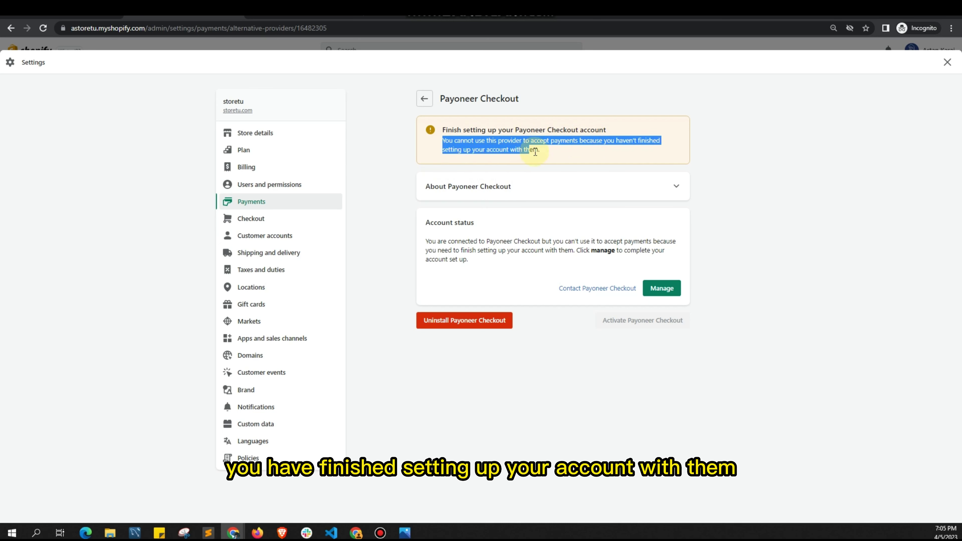
left_click(522, 151)
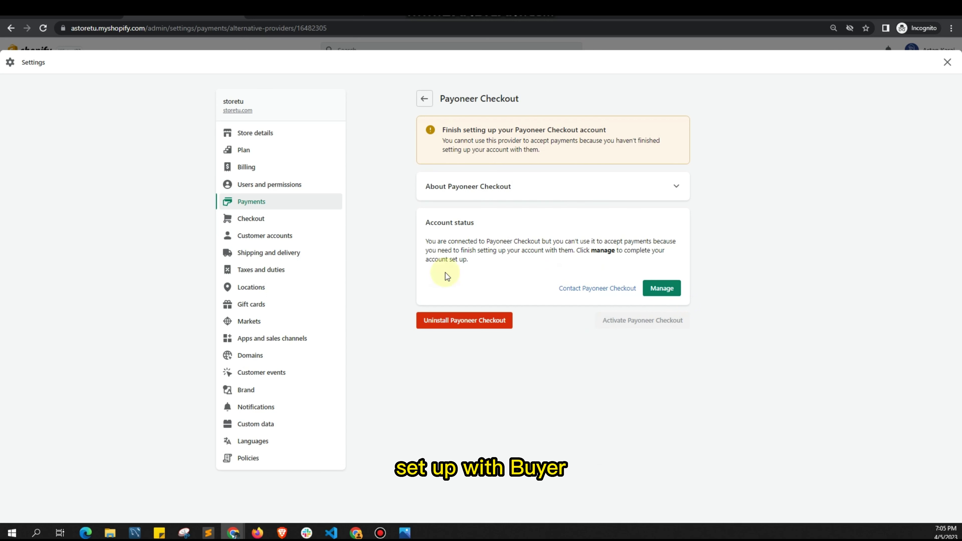
Step: Open the Payoneer Checkout account setup, review the app's data access and permission details, and cancel the installation
left_click(668, 296)
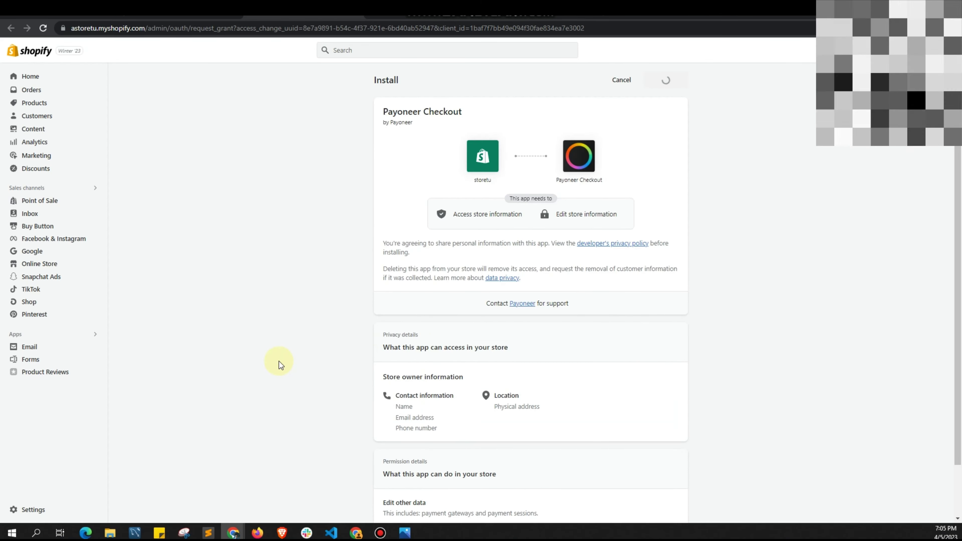
scroll(279, 361, "down", 2)
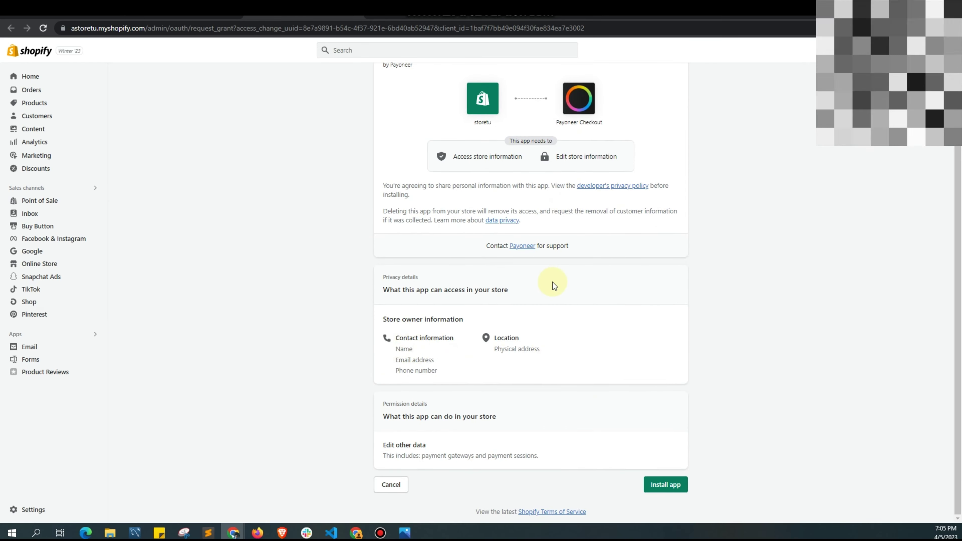
scroll(457, 348, "up", 2)
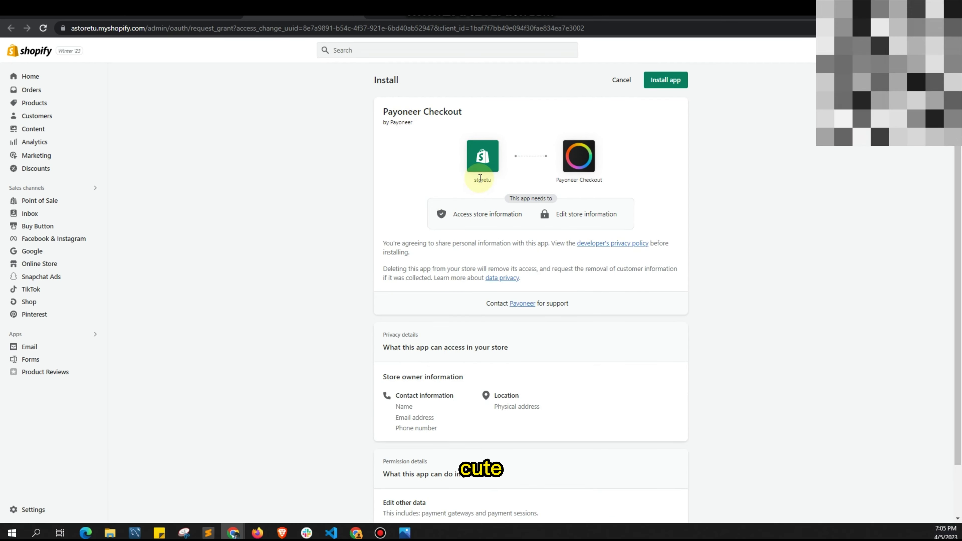
scroll(691, 351, "down", 3)
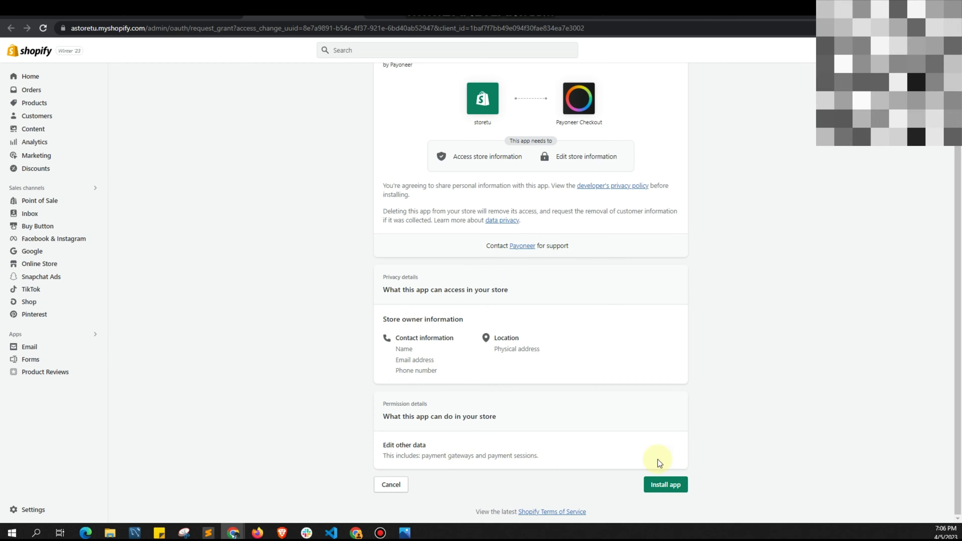
scroll(444, 347, "up", 2)
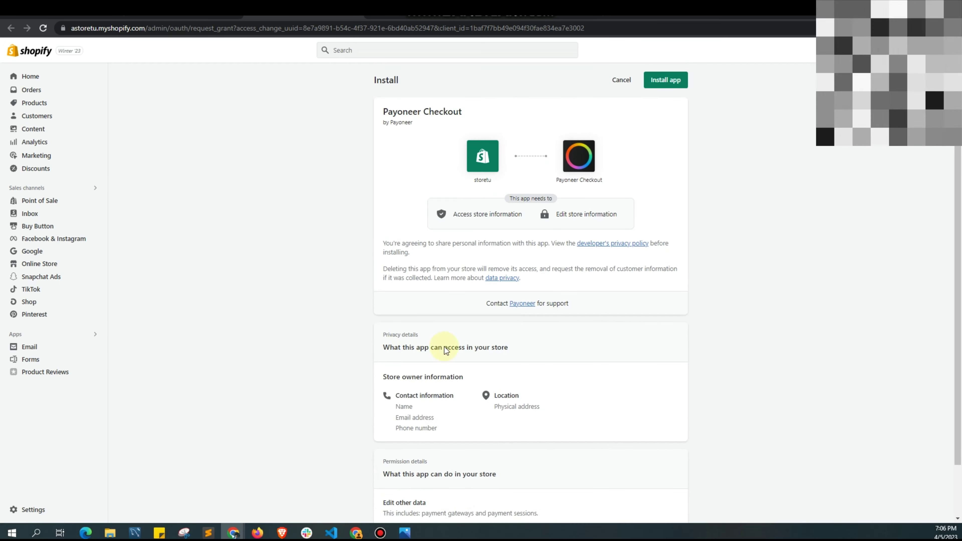
scroll(498, 401, "down", 2)
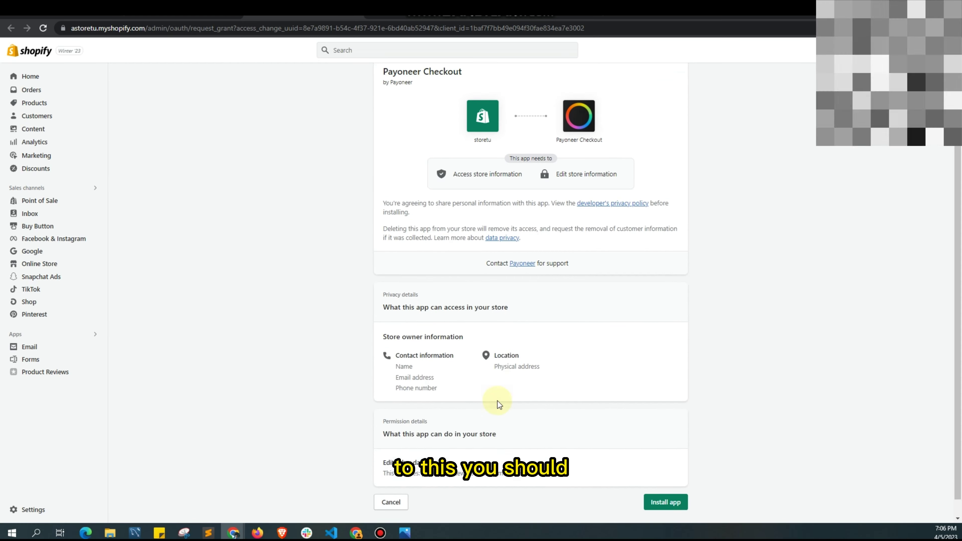
scroll(566, 369, "up", 2)
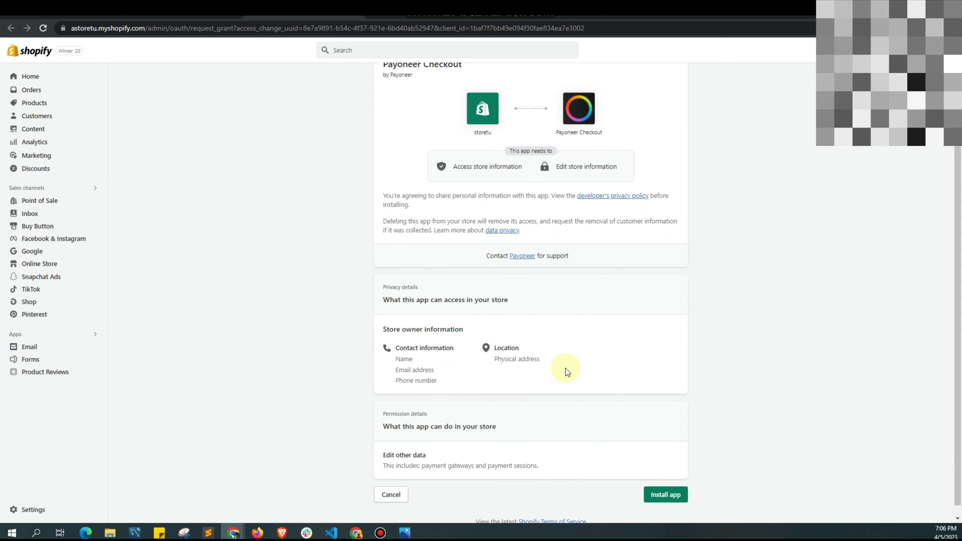
left_click(632, 79)
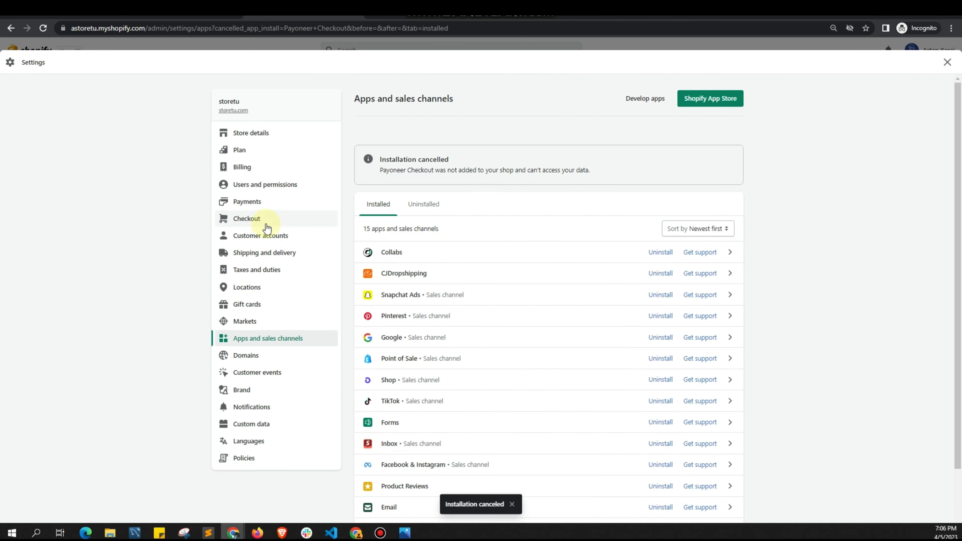
Step: Return to the store's payment settings and start adding an additional payment method
scroll(267, 247, "down", 2)
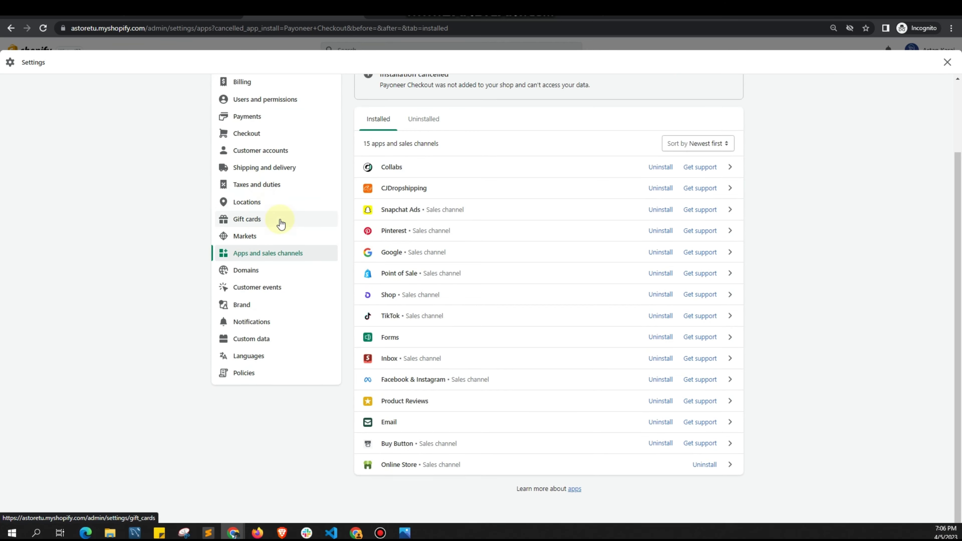
scroll(278, 216, "up", 1)
left_click(274, 167)
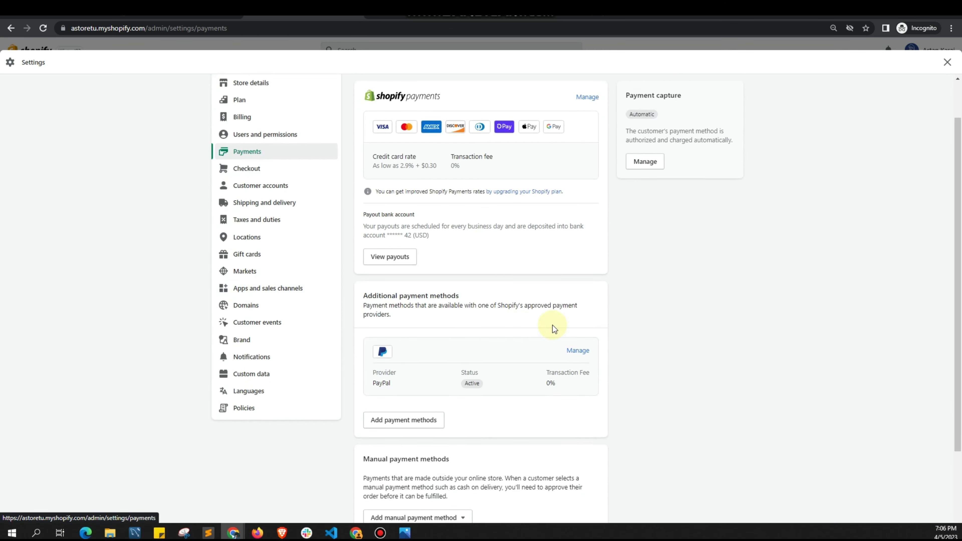
scroll(430, 318, "down", 3)
scroll(458, 355, "down", 1)
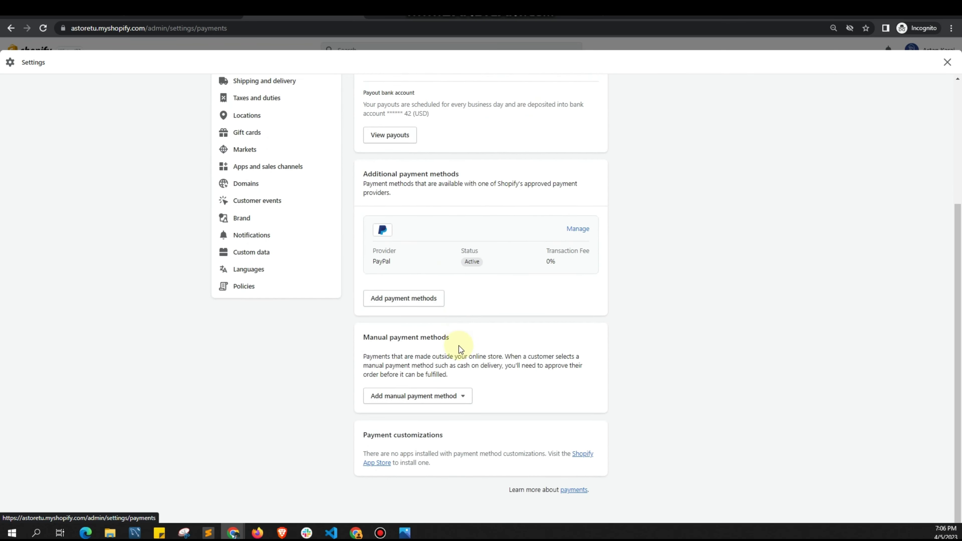
scroll(462, 344, "up", 1)
scroll(468, 343, "down", 2)
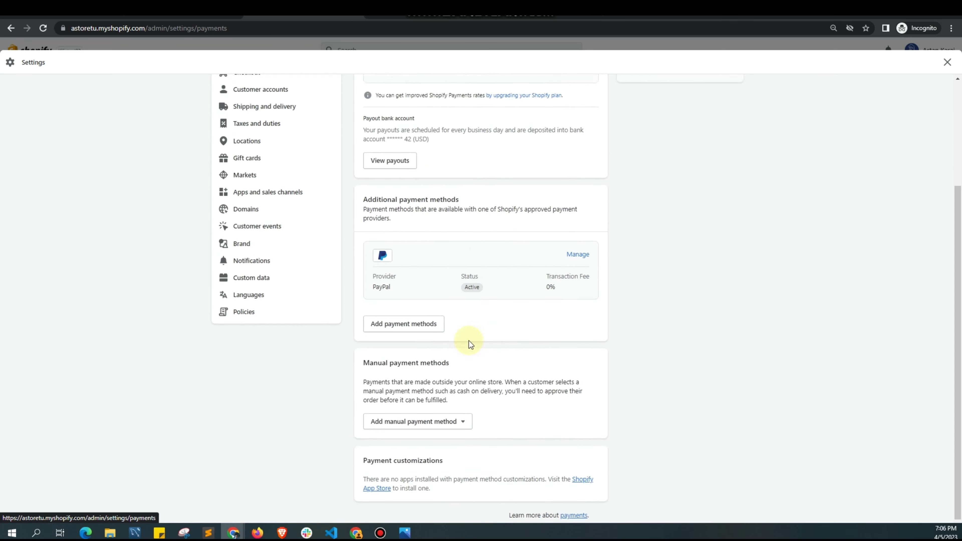
left_click(419, 298)
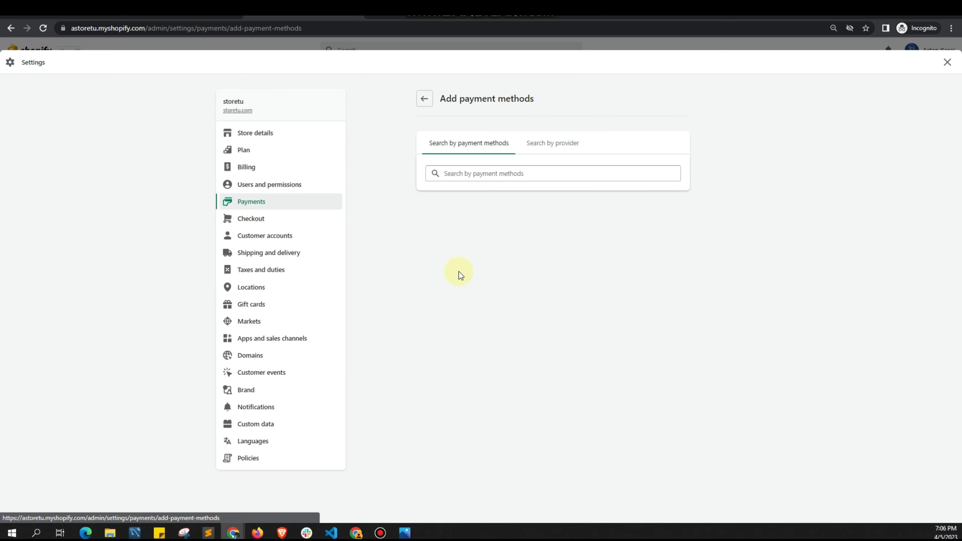
Step: Search the providers for "payo", choose Payoneer Checkout and activate it
left_click(563, 144)
left_click(550, 179)
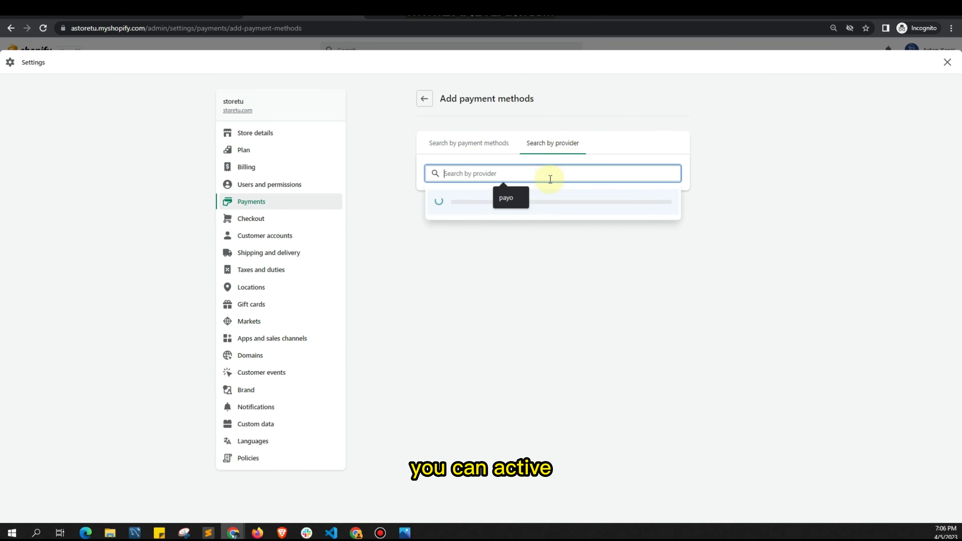
type("payo")
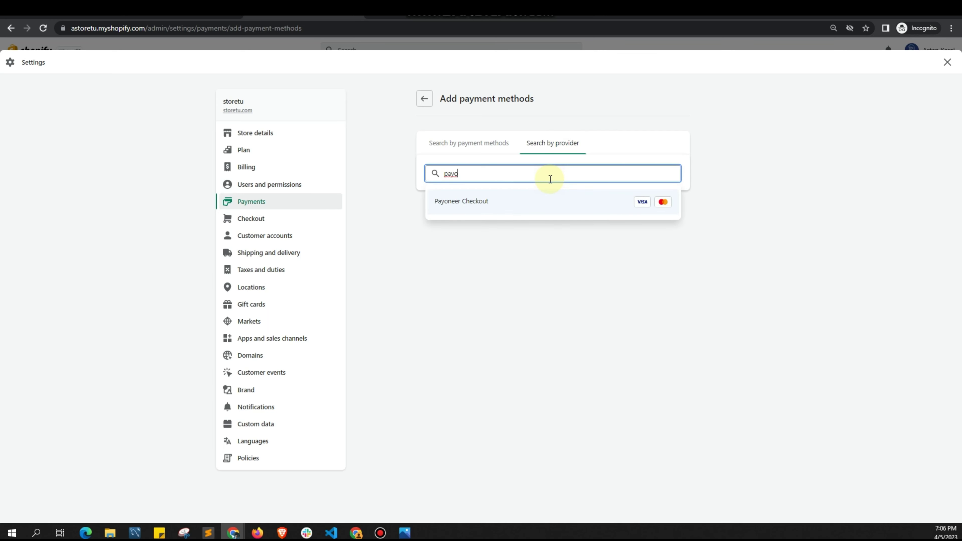
left_click(556, 194)
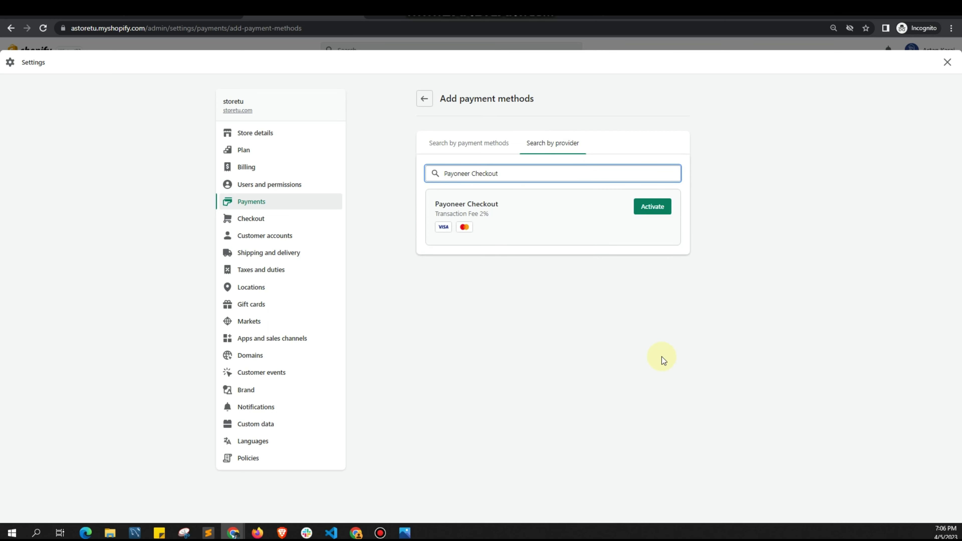
left_click(644, 211)
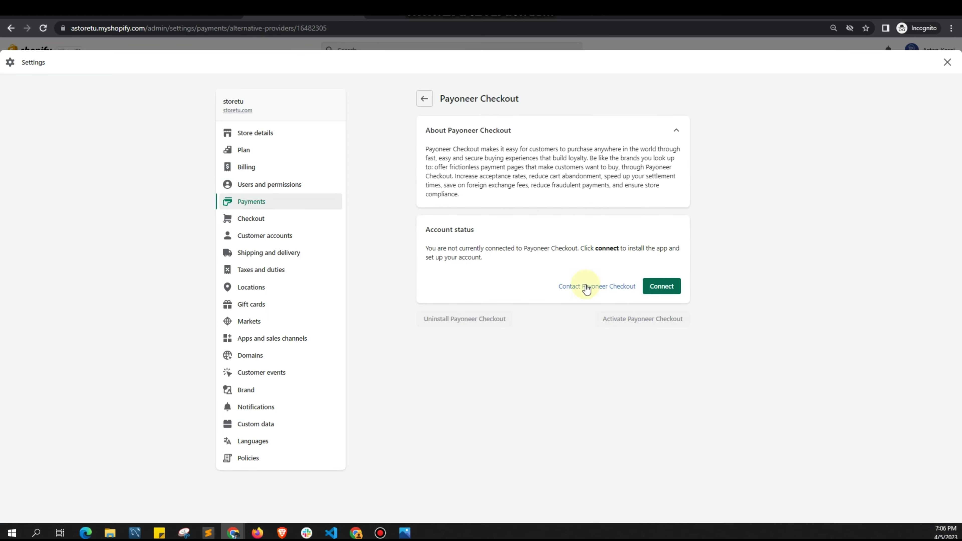
Step: Open the Payoneer Checkout contact form, read the support team information, and close the form without sending a message
left_click(555, 288)
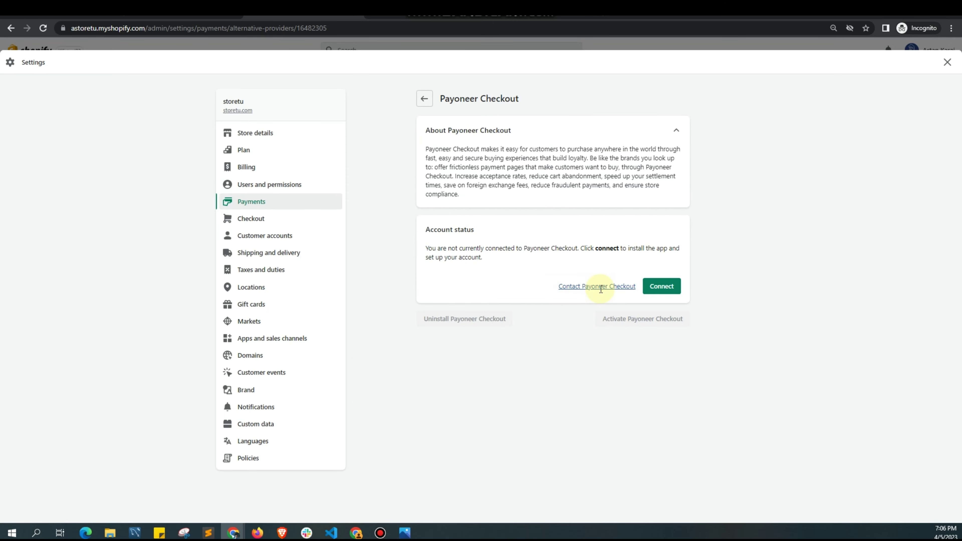
left_click(601, 287)
left_click(481, 298)
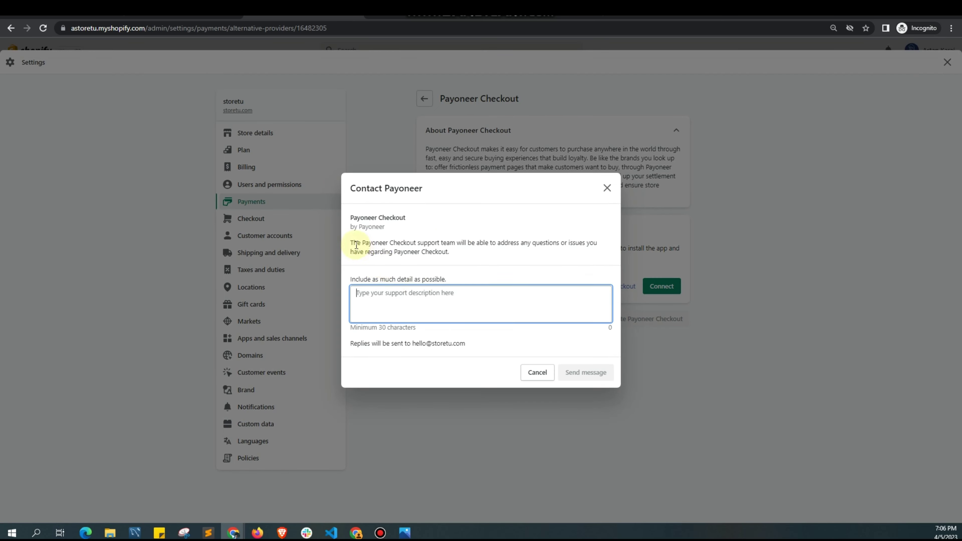
left_click_drag(357, 246, 581, 243)
left_click_drag(378, 252, 441, 252)
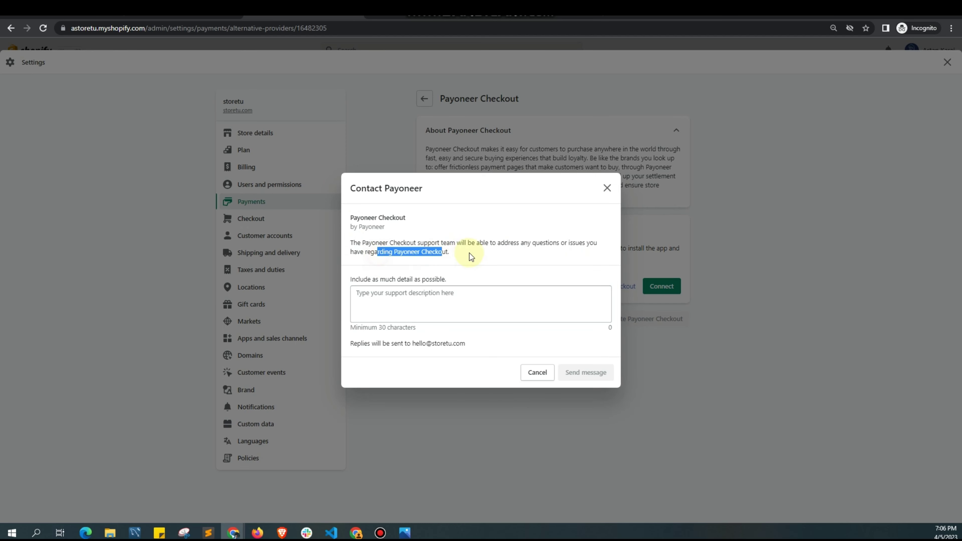
left_click(490, 257)
left_click(500, 301)
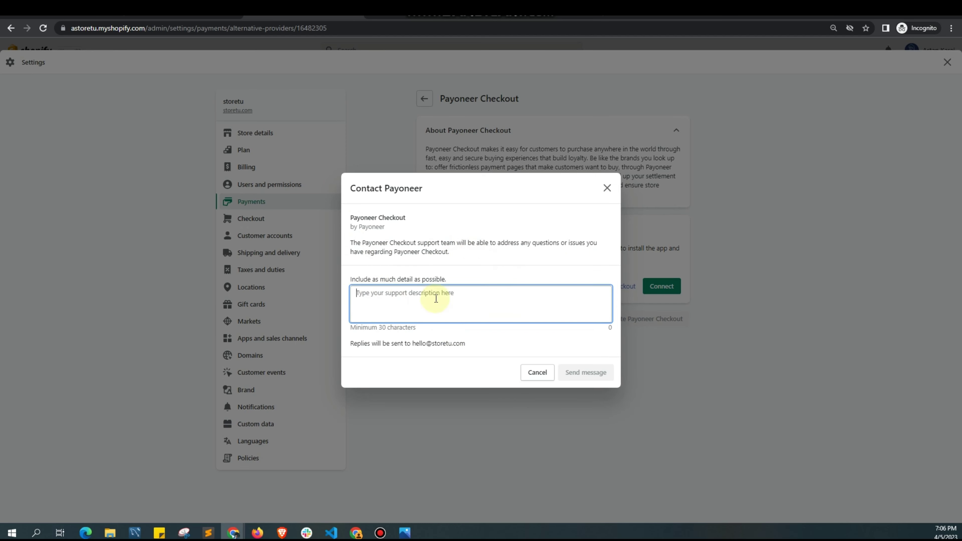
left_click(537, 372)
left_click(451, 287)
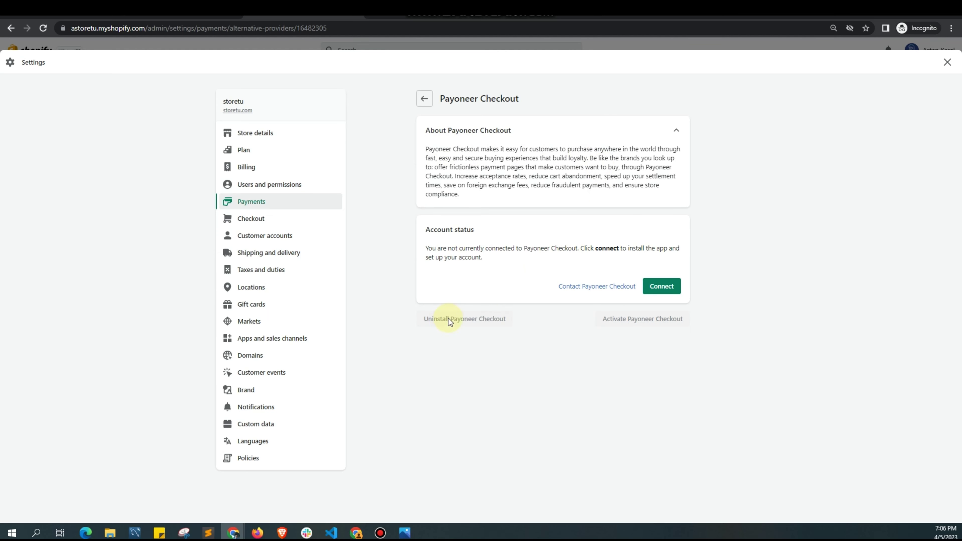
left_click(472, 322)
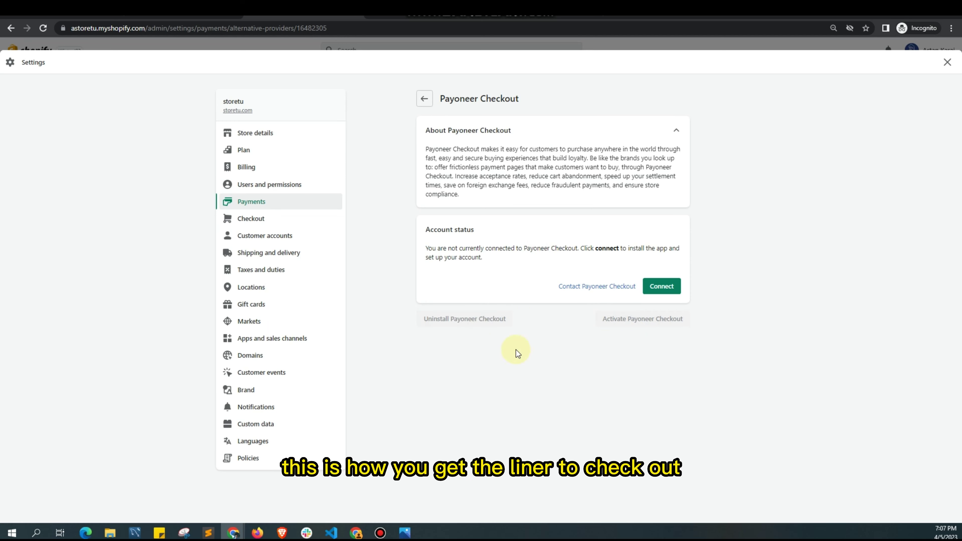
Step: Return to the payment settings and review the Shopify Payments rates, the additional payment methods and the manual payment methods
left_click(313, 208)
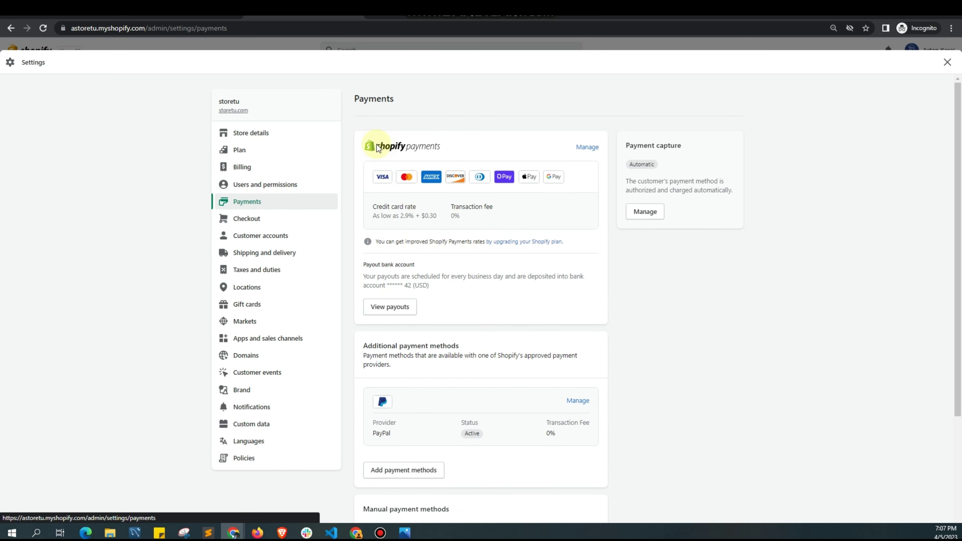
scroll(313, 194, "down", 1)
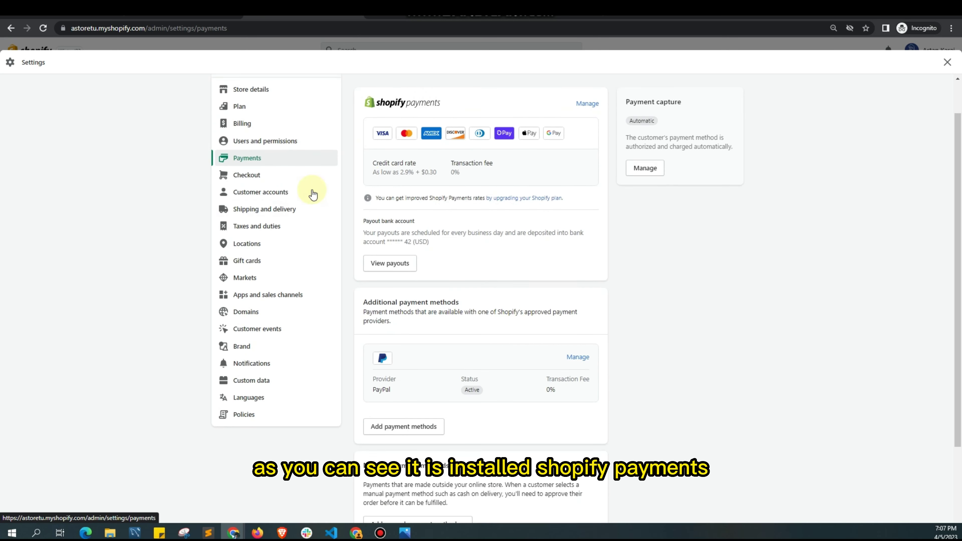
scroll(313, 194, "down", 1)
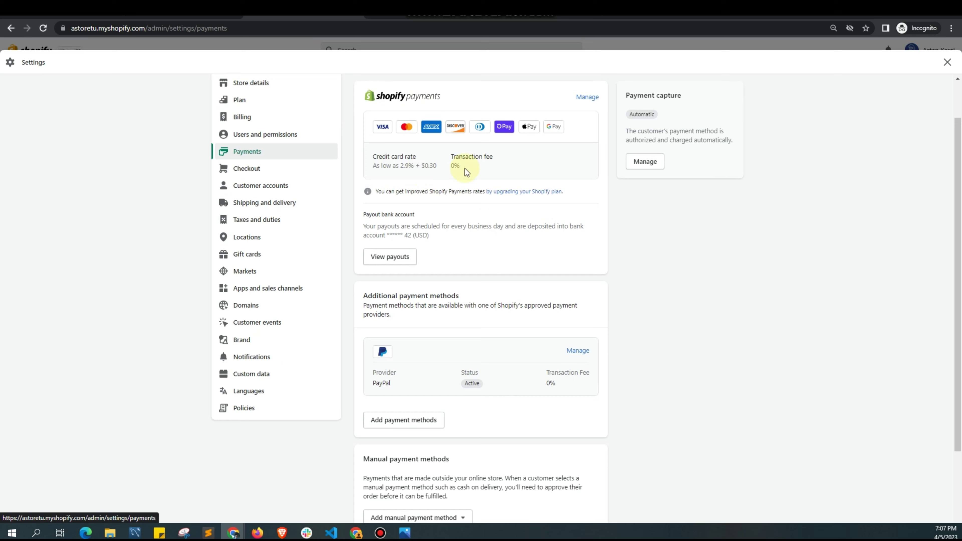
triple_click(387, 165)
left_click(695, 284)
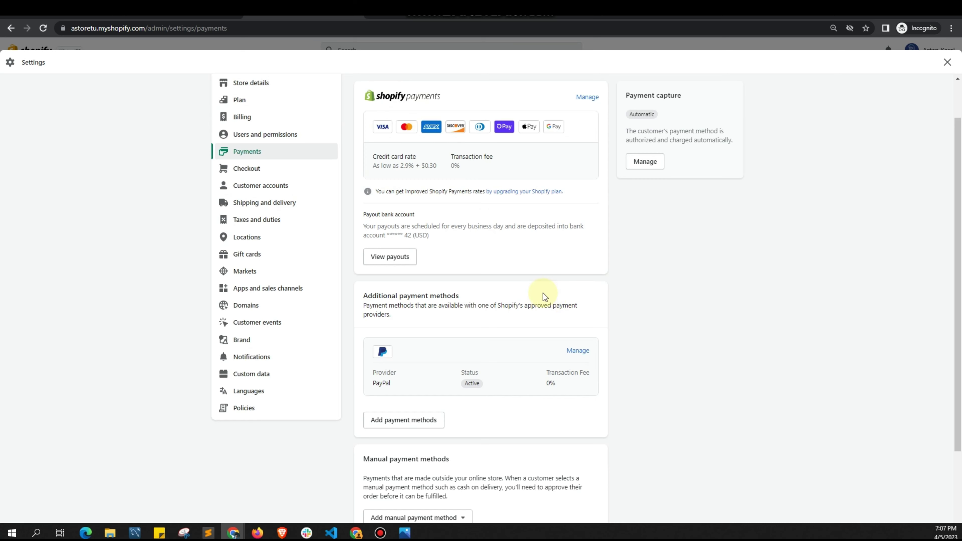
scroll(456, 316, "down", 3)
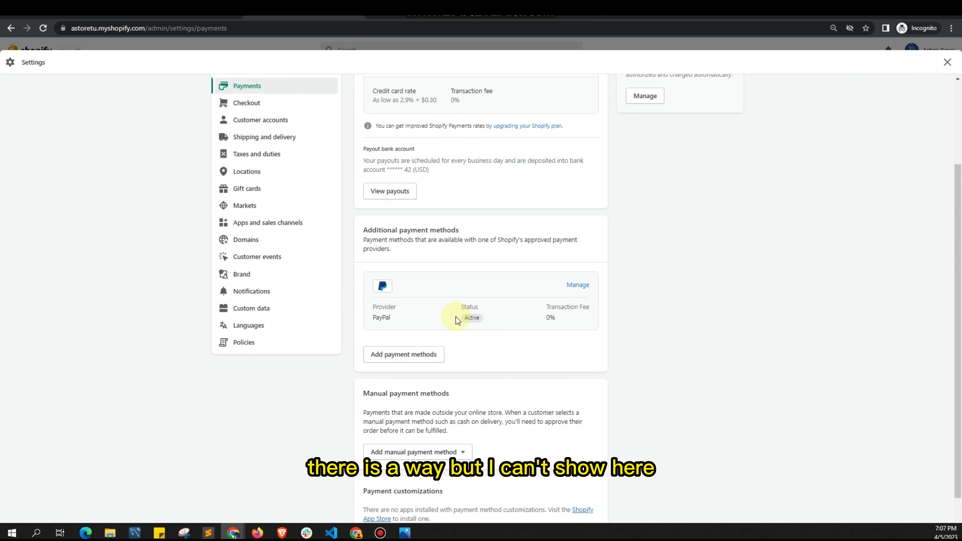
scroll(470, 325, "up", 4)
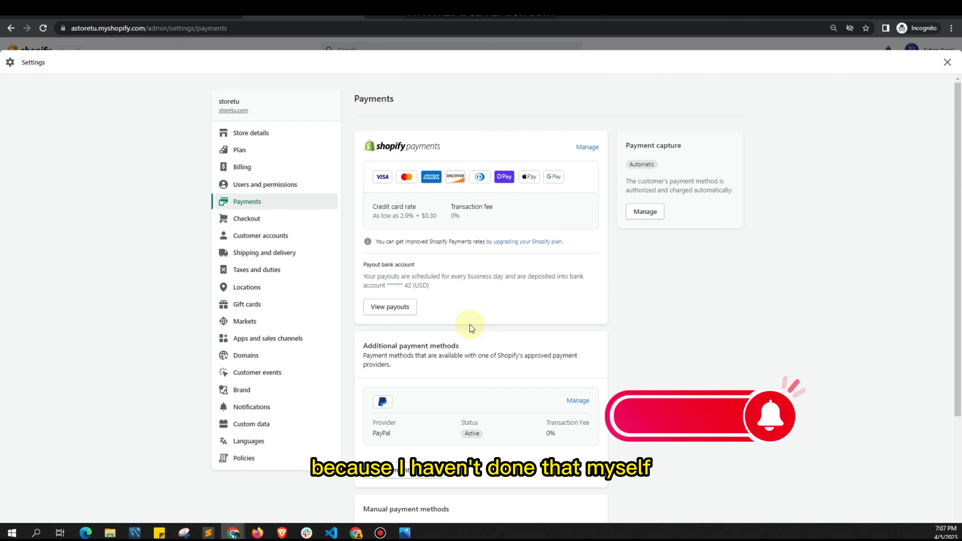
scroll(487, 279, "down", 1)
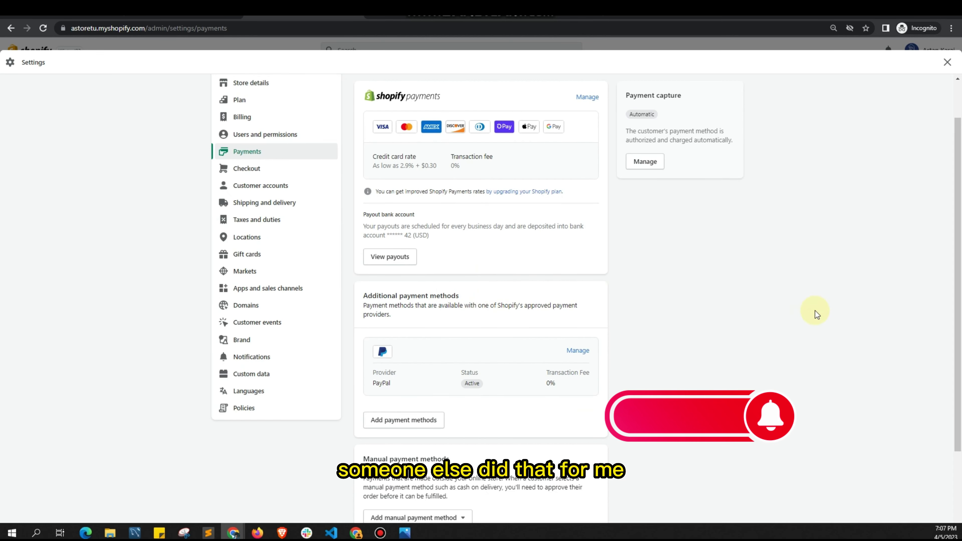
scroll(611, 270, "up", 2)
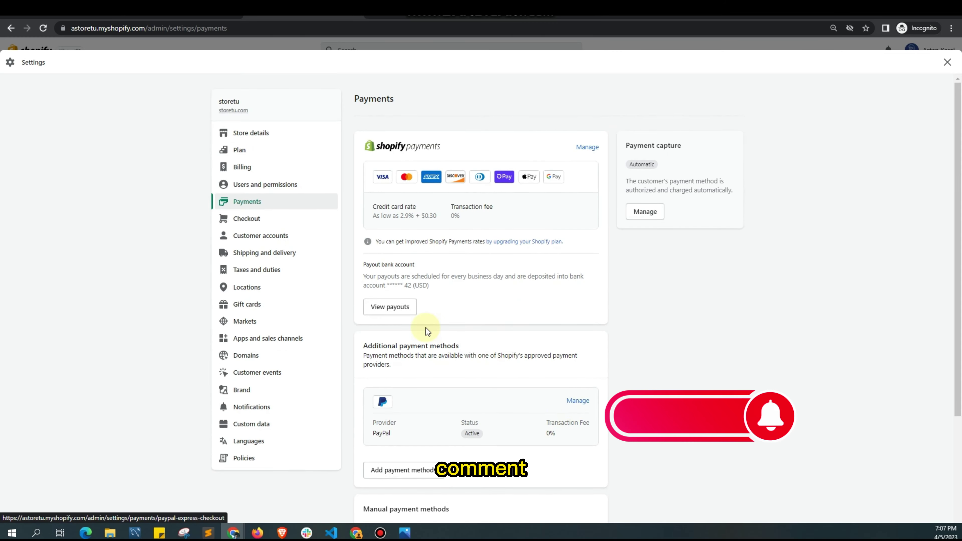
scroll(422, 361, "down", 5)
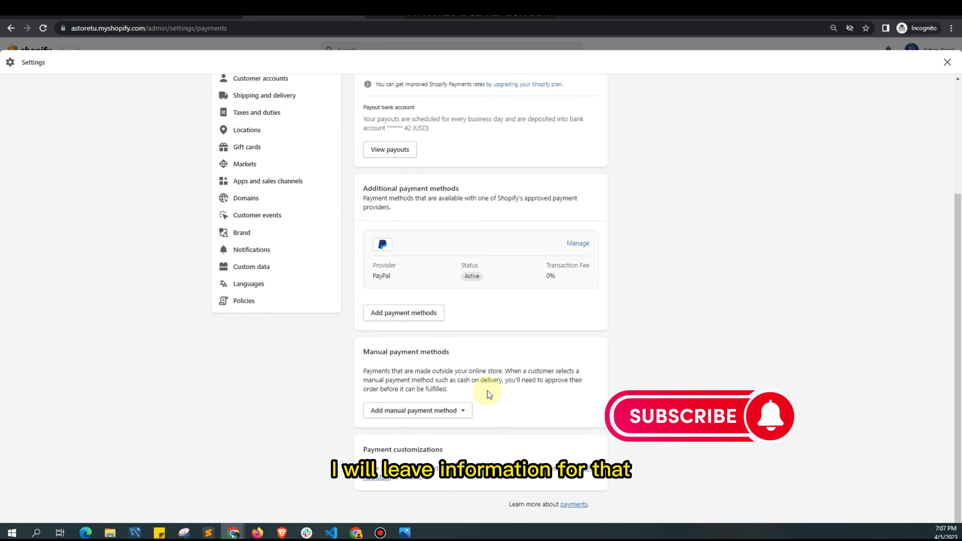
scroll(487, 391, "up", 5)
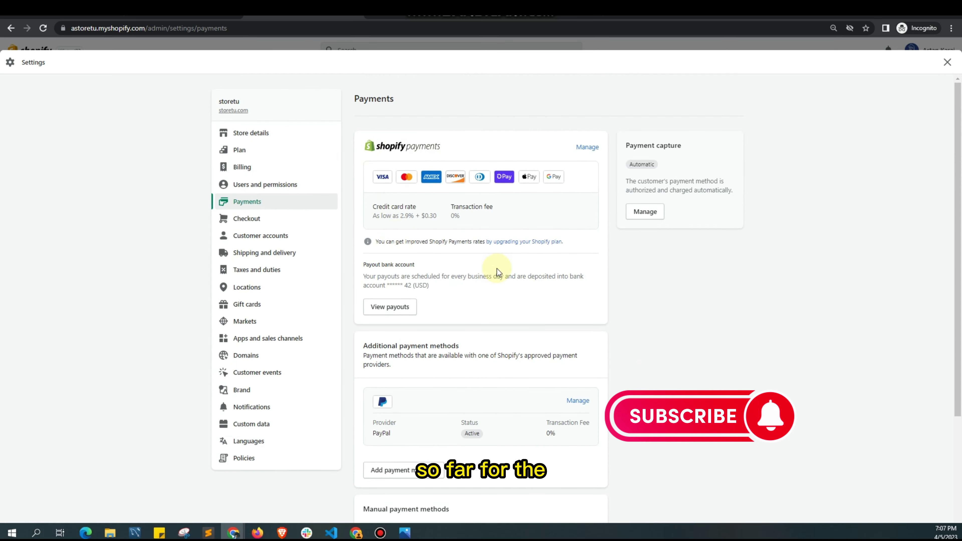
Step: Open the additional payment methods search again and look up providers matching "payo" without choosing one
scroll(497, 268, "down", 1)
scroll(436, 265, "down", 3)
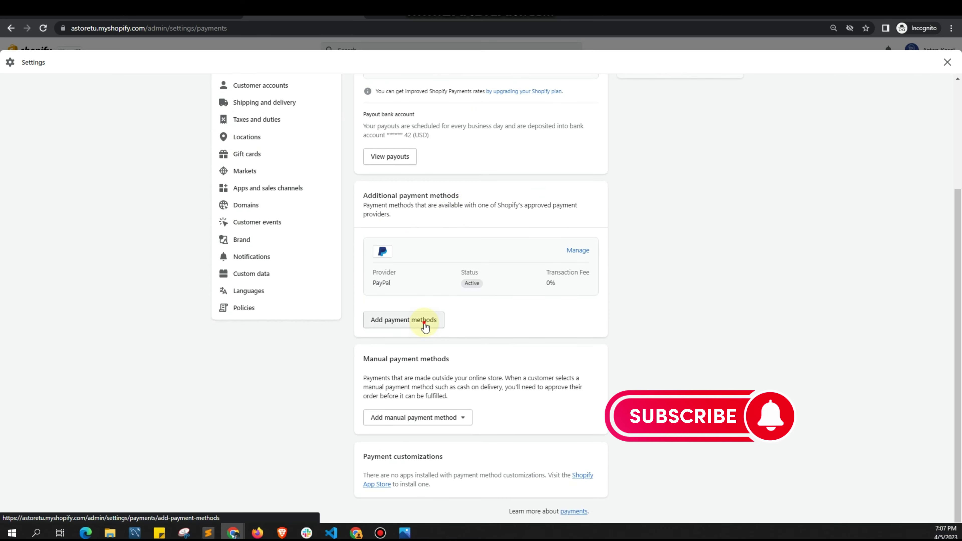
left_click(424, 319)
left_click(562, 143)
left_click(535, 173)
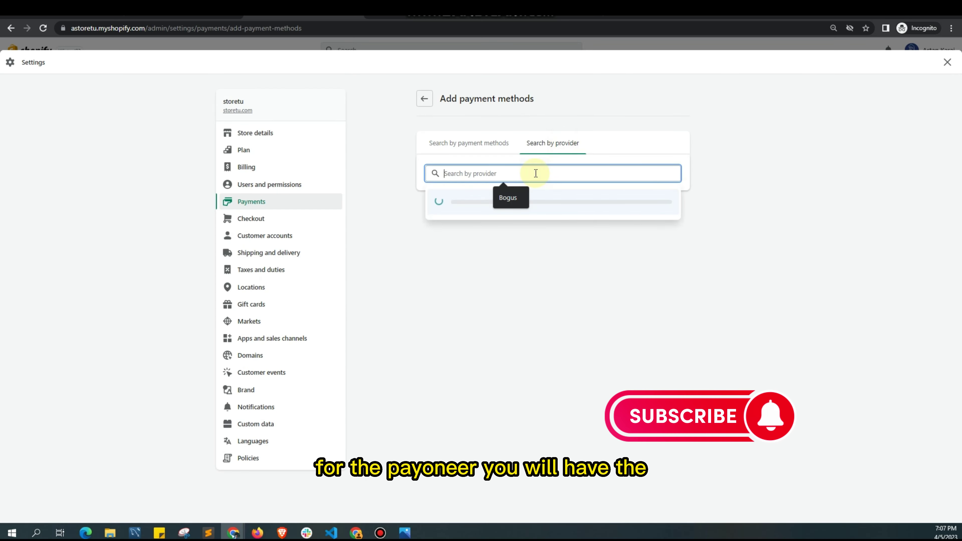
type("payo")
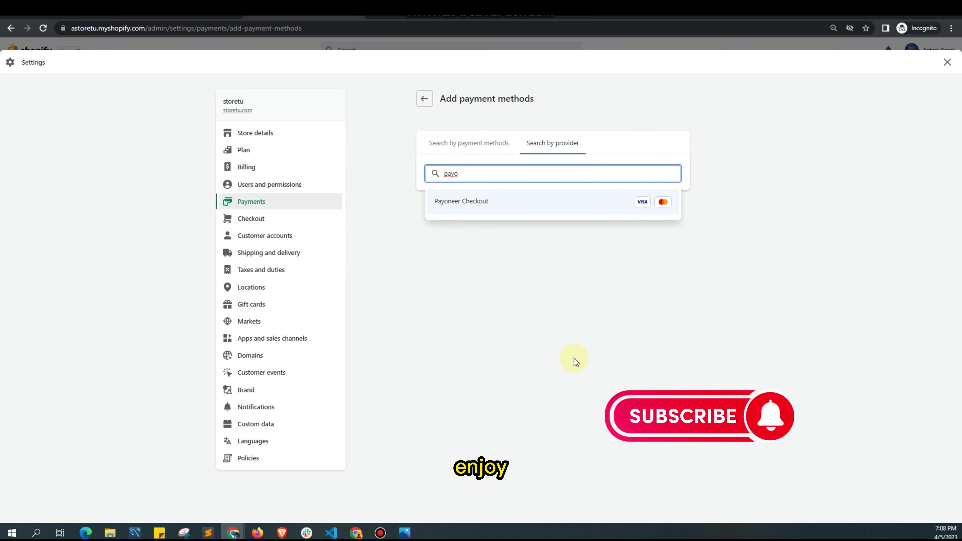
left_click(399, 132)
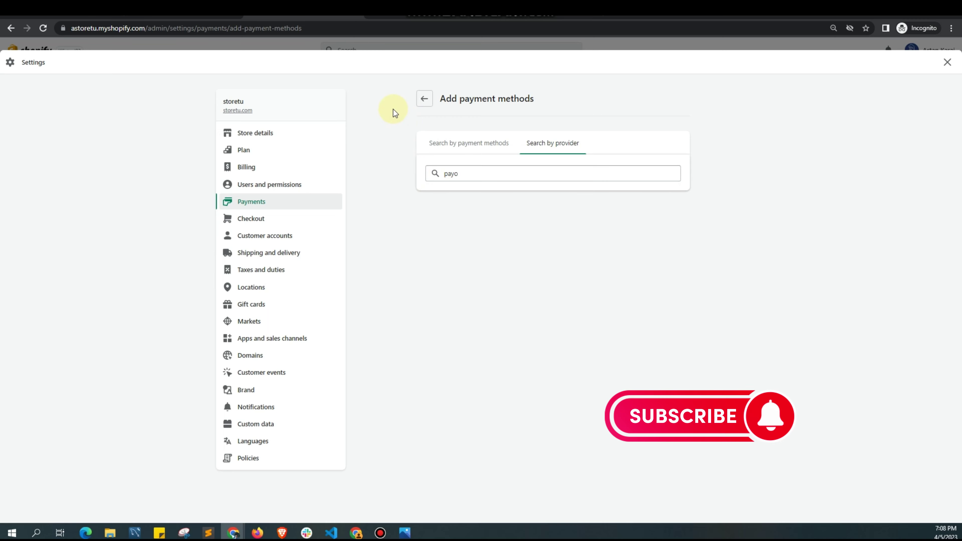